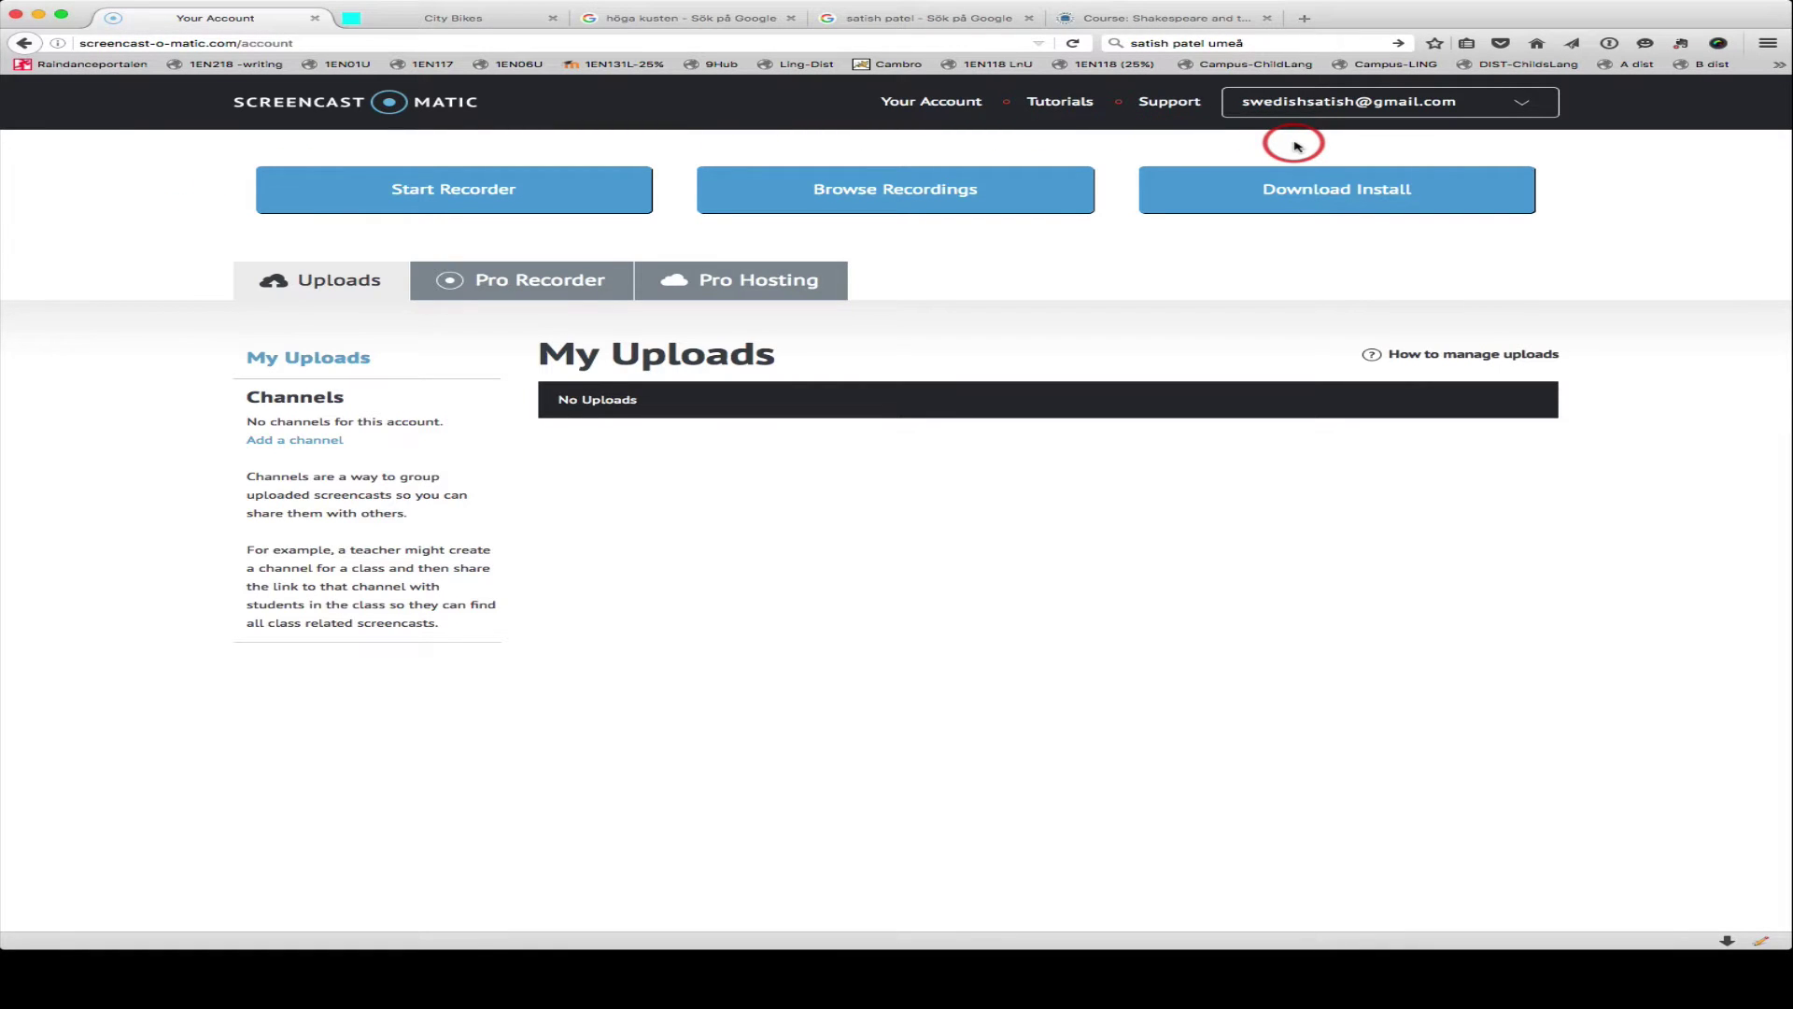
Step: Launch the Screencast-O-Matic recorder from the account page and allow the launcher application to open
click(439, 194)
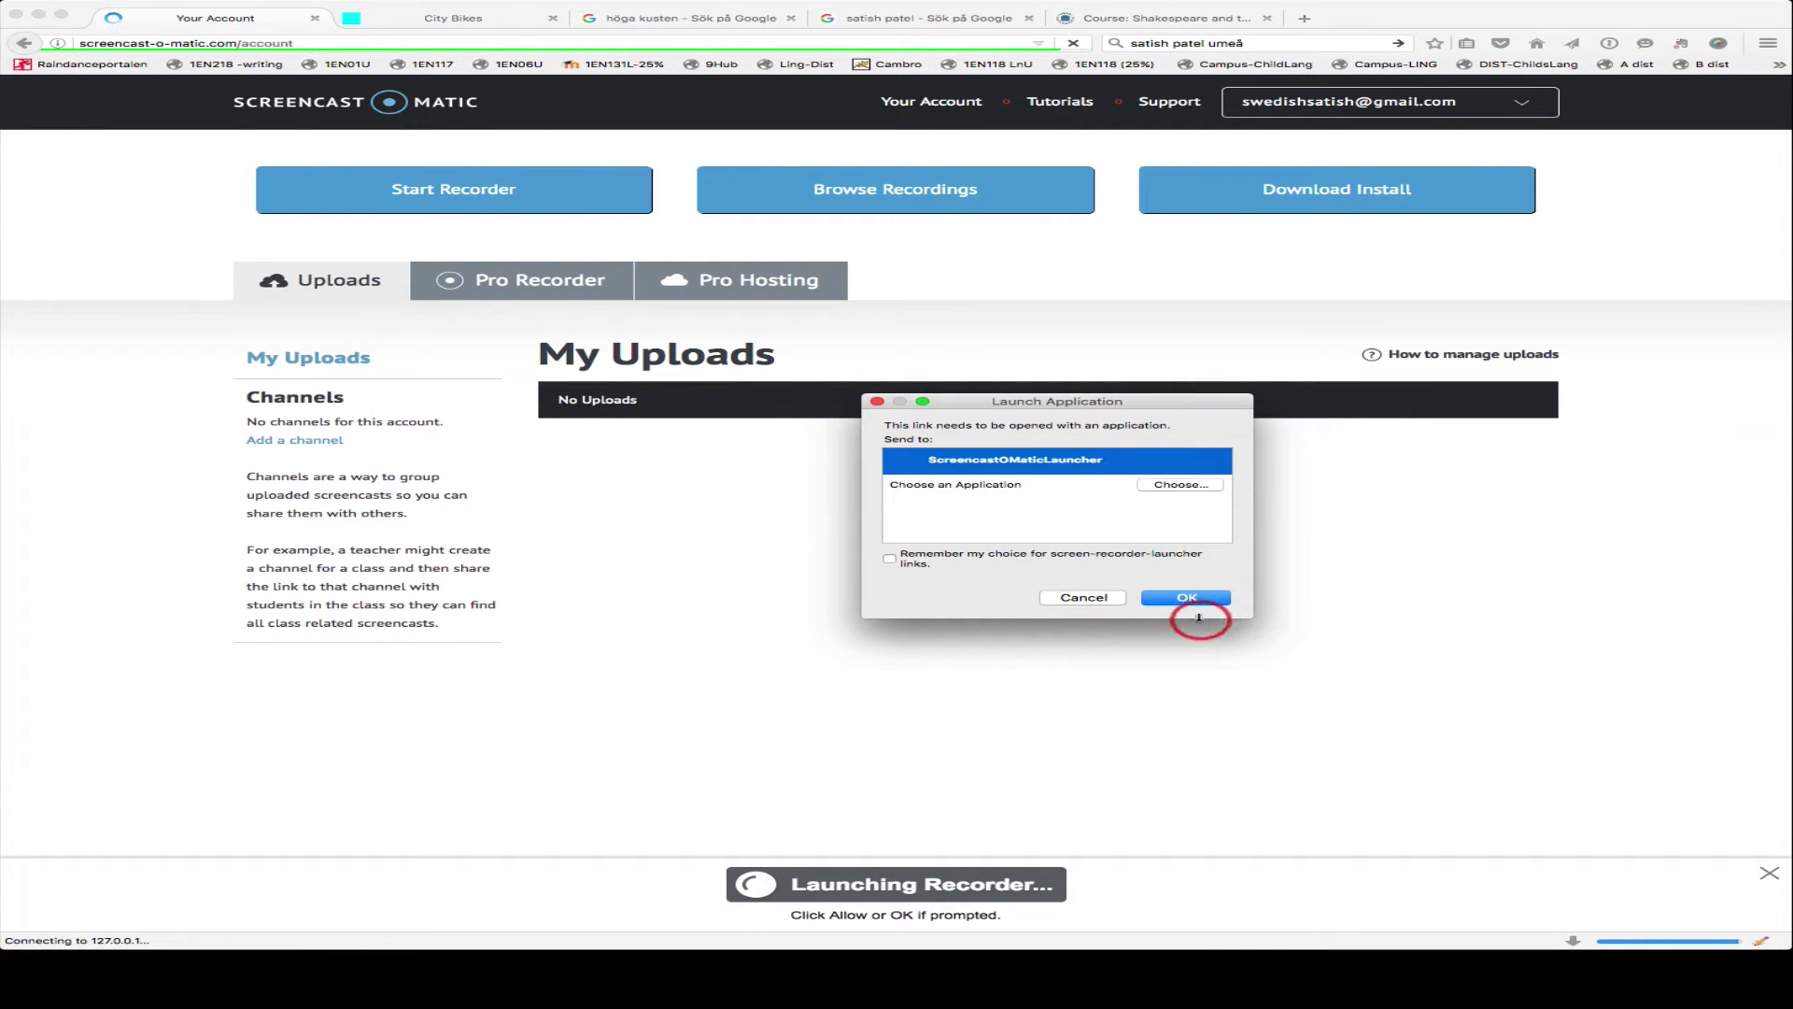
click(1193, 602)
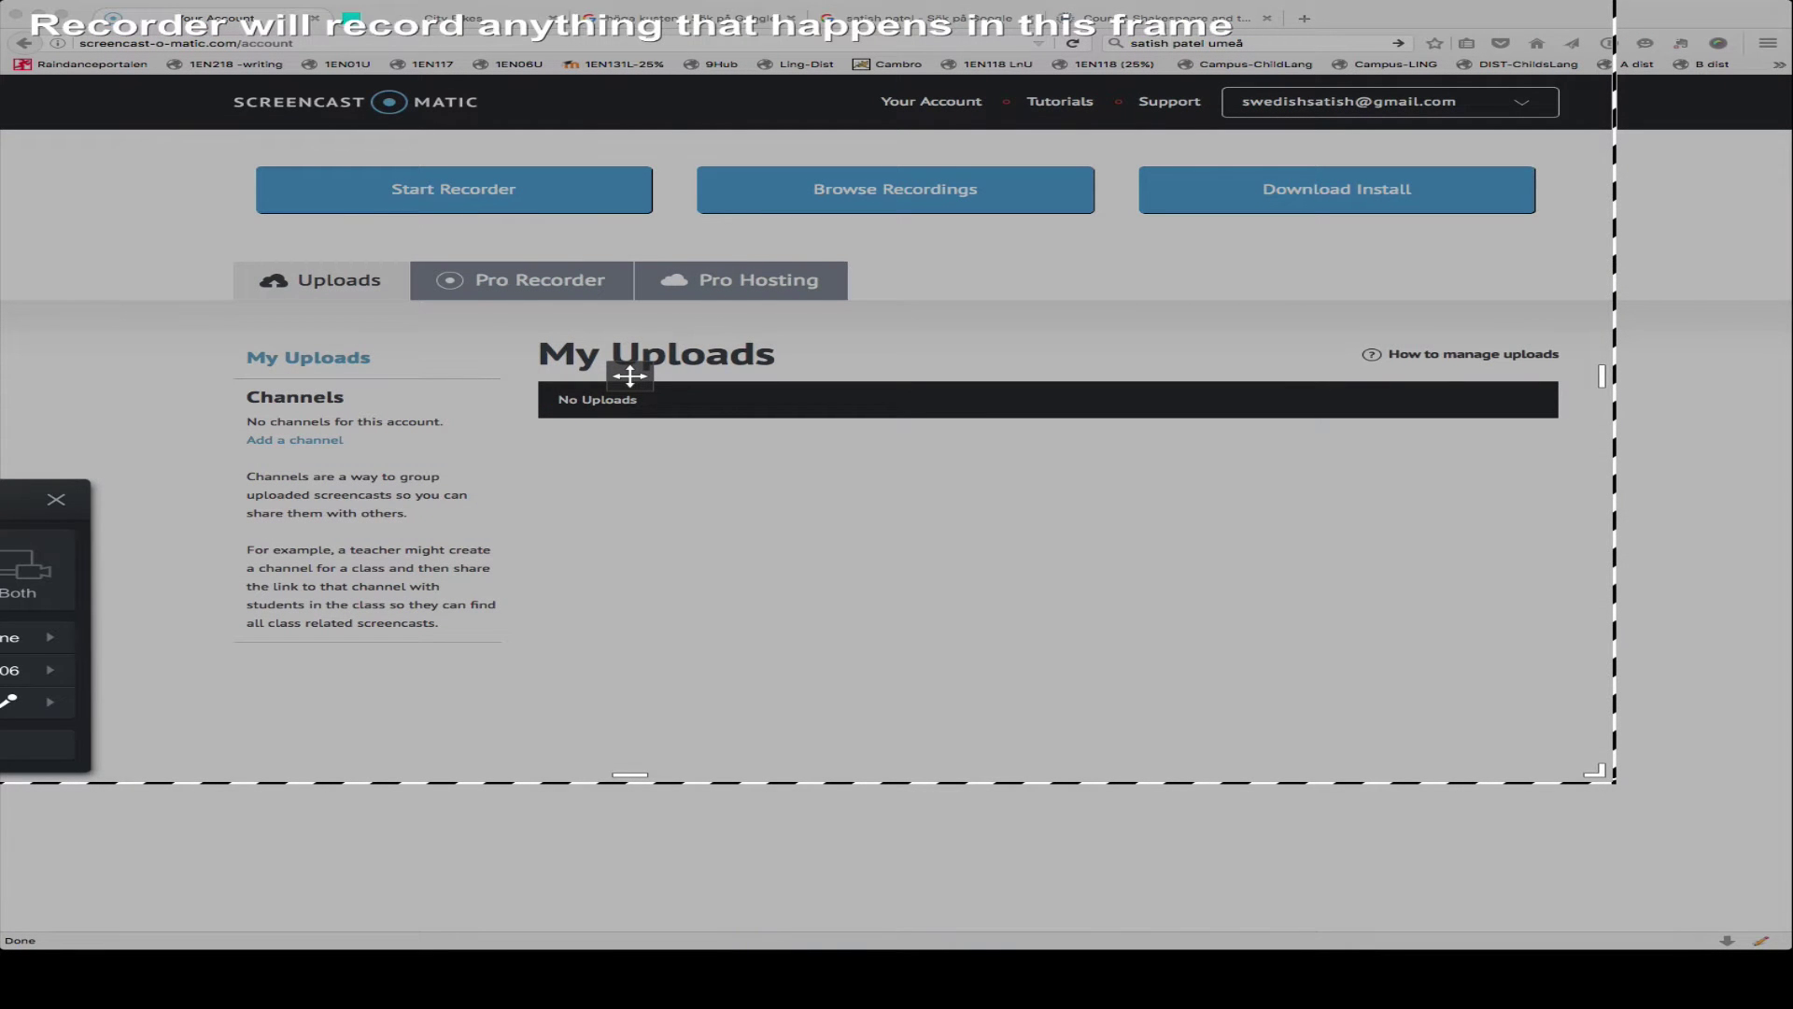
Step: Move and resize the capture frame to 1576 x 1310 over the browser, then start recording
drag(630, 375, 8, 373)
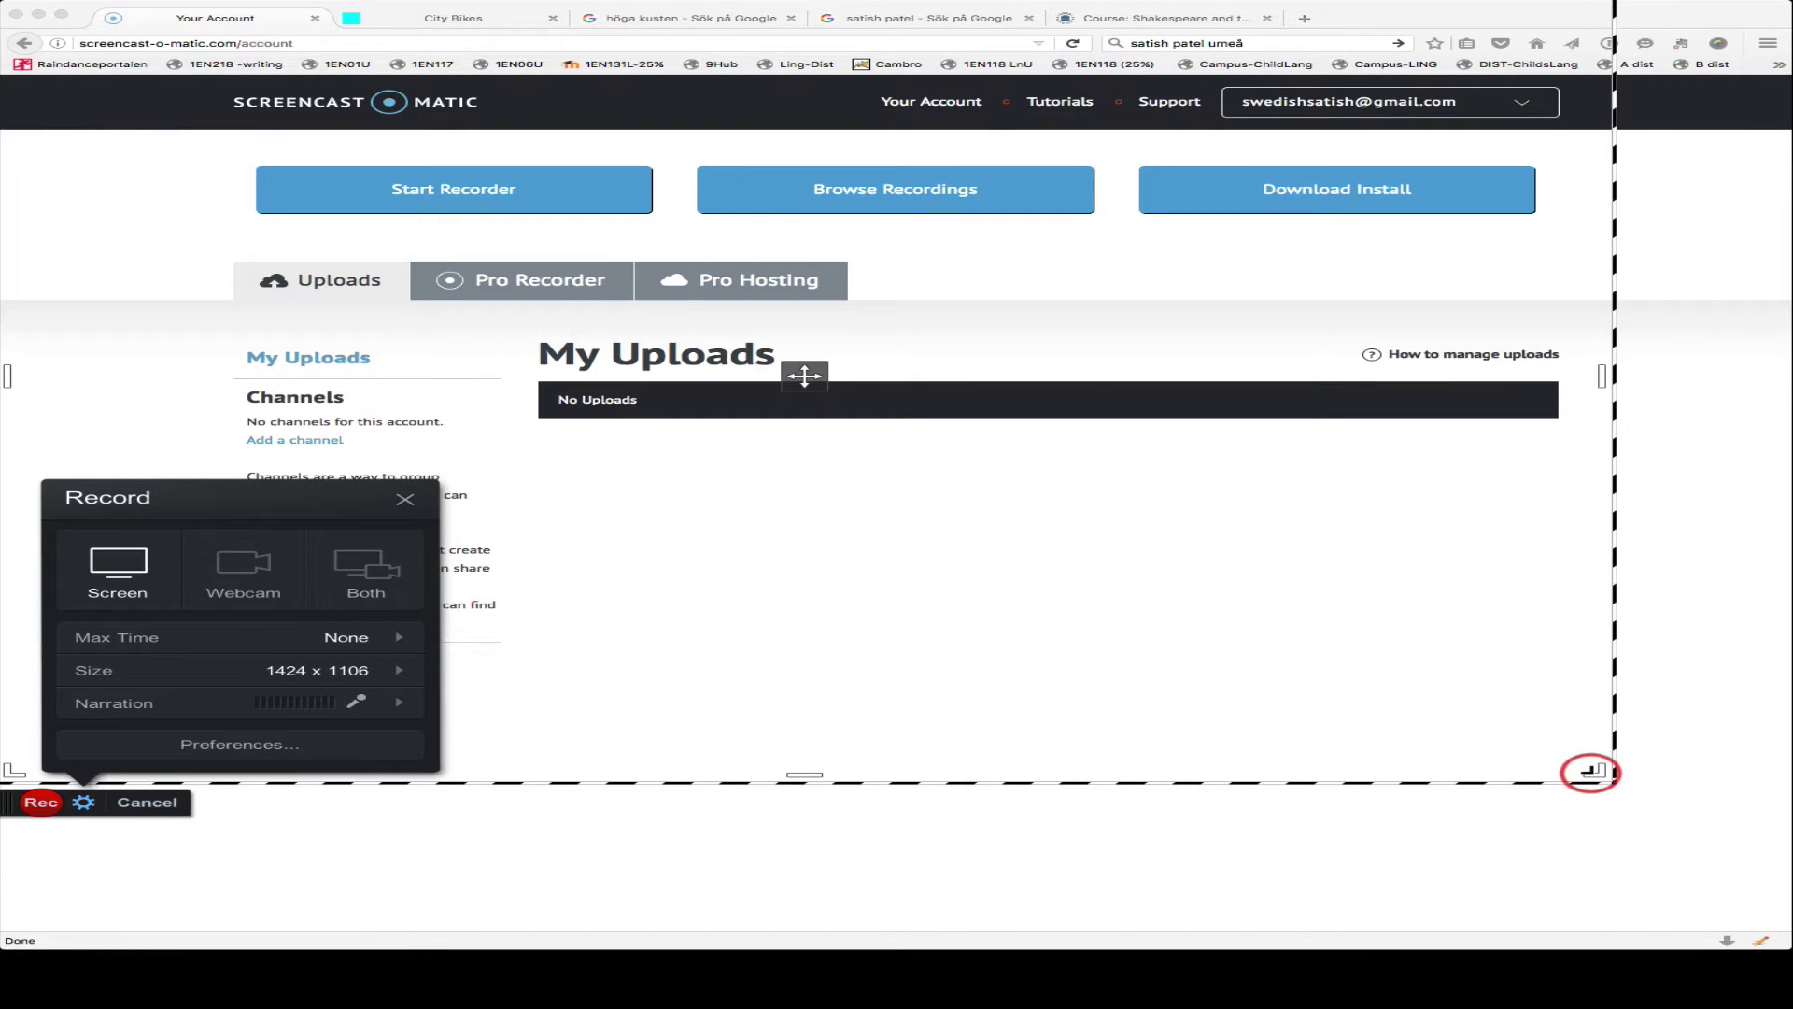
drag(1591, 771, 1788, 923)
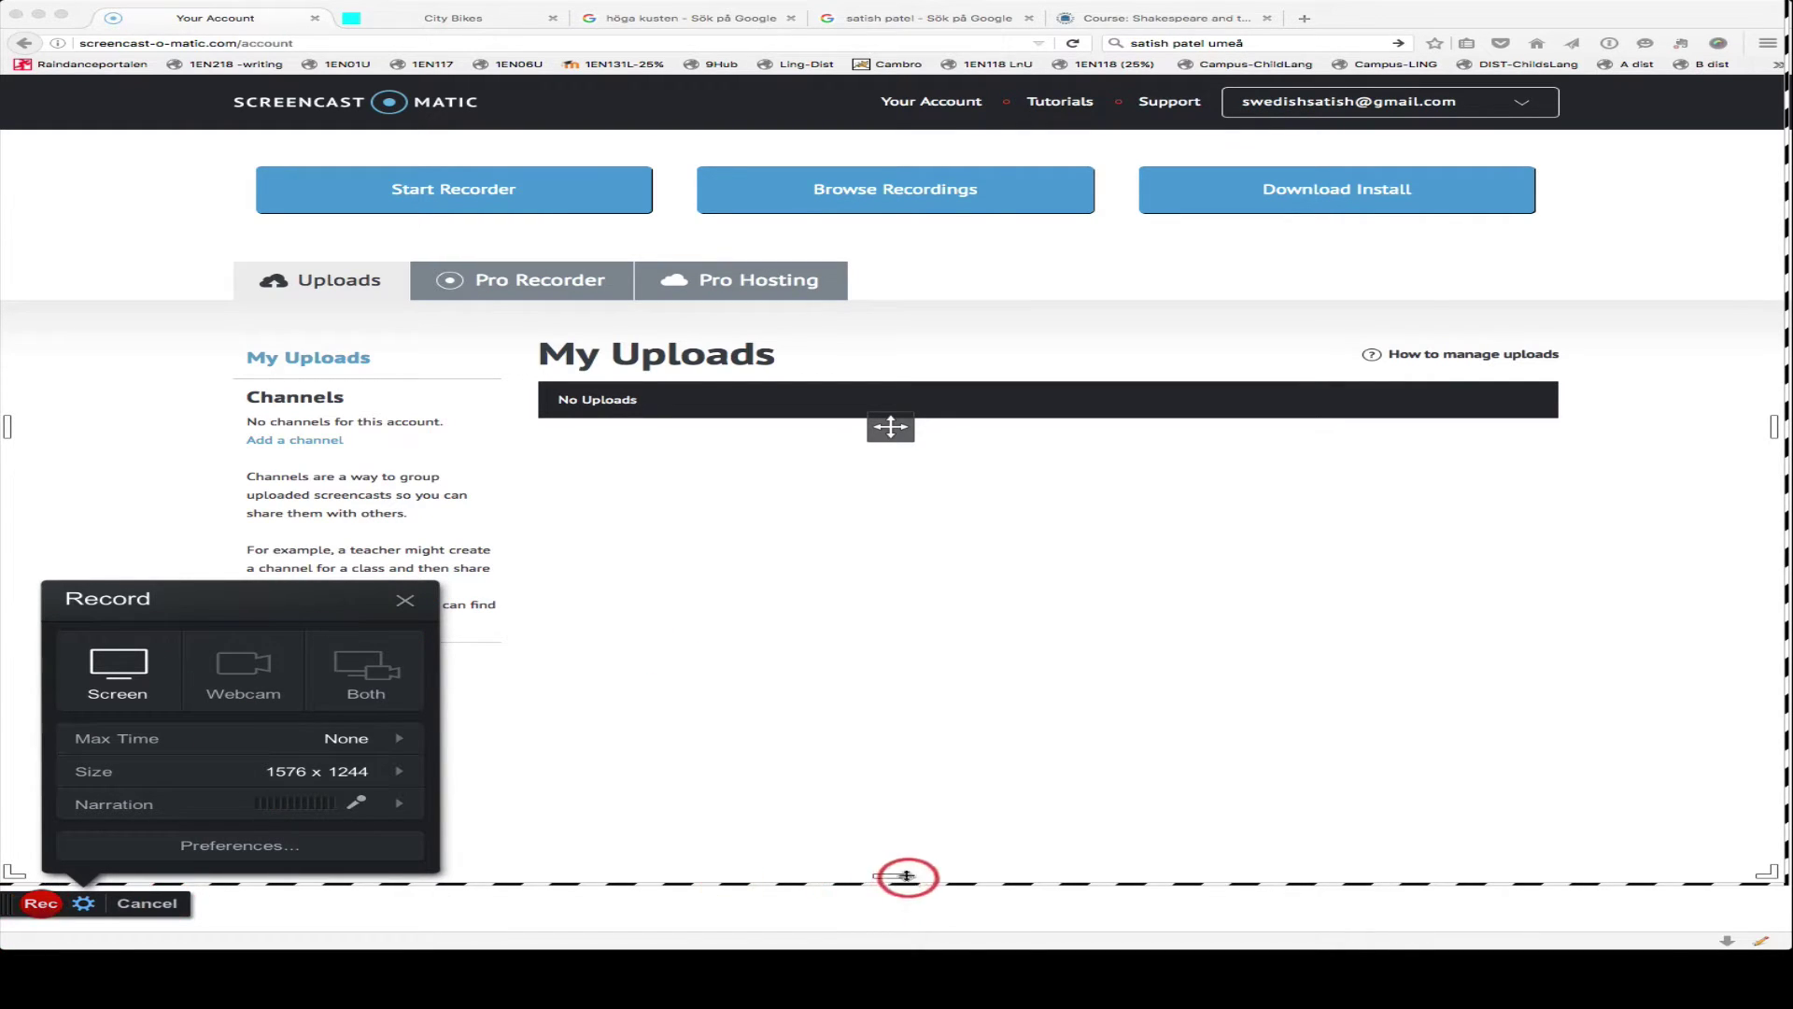
drag(892, 874, 890, 925)
click(40, 952)
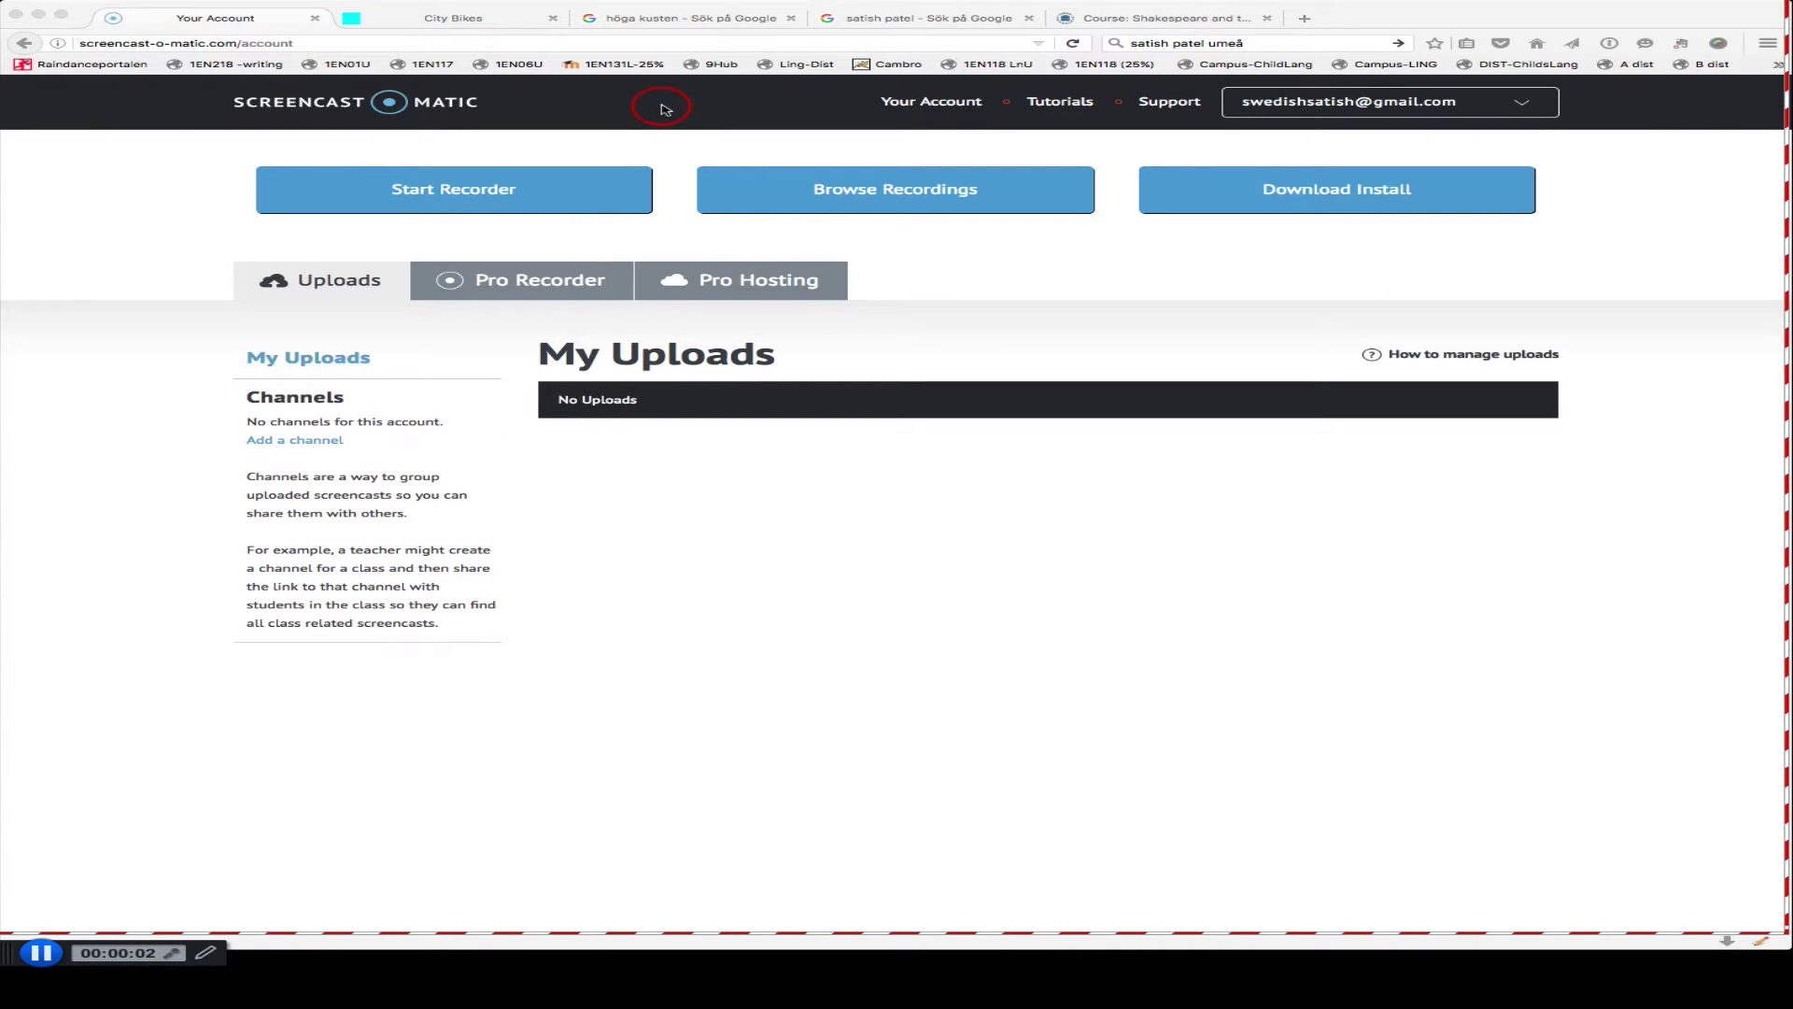
Step: Preview a couple of portrait photo results in the Google Images search
click(879, 17)
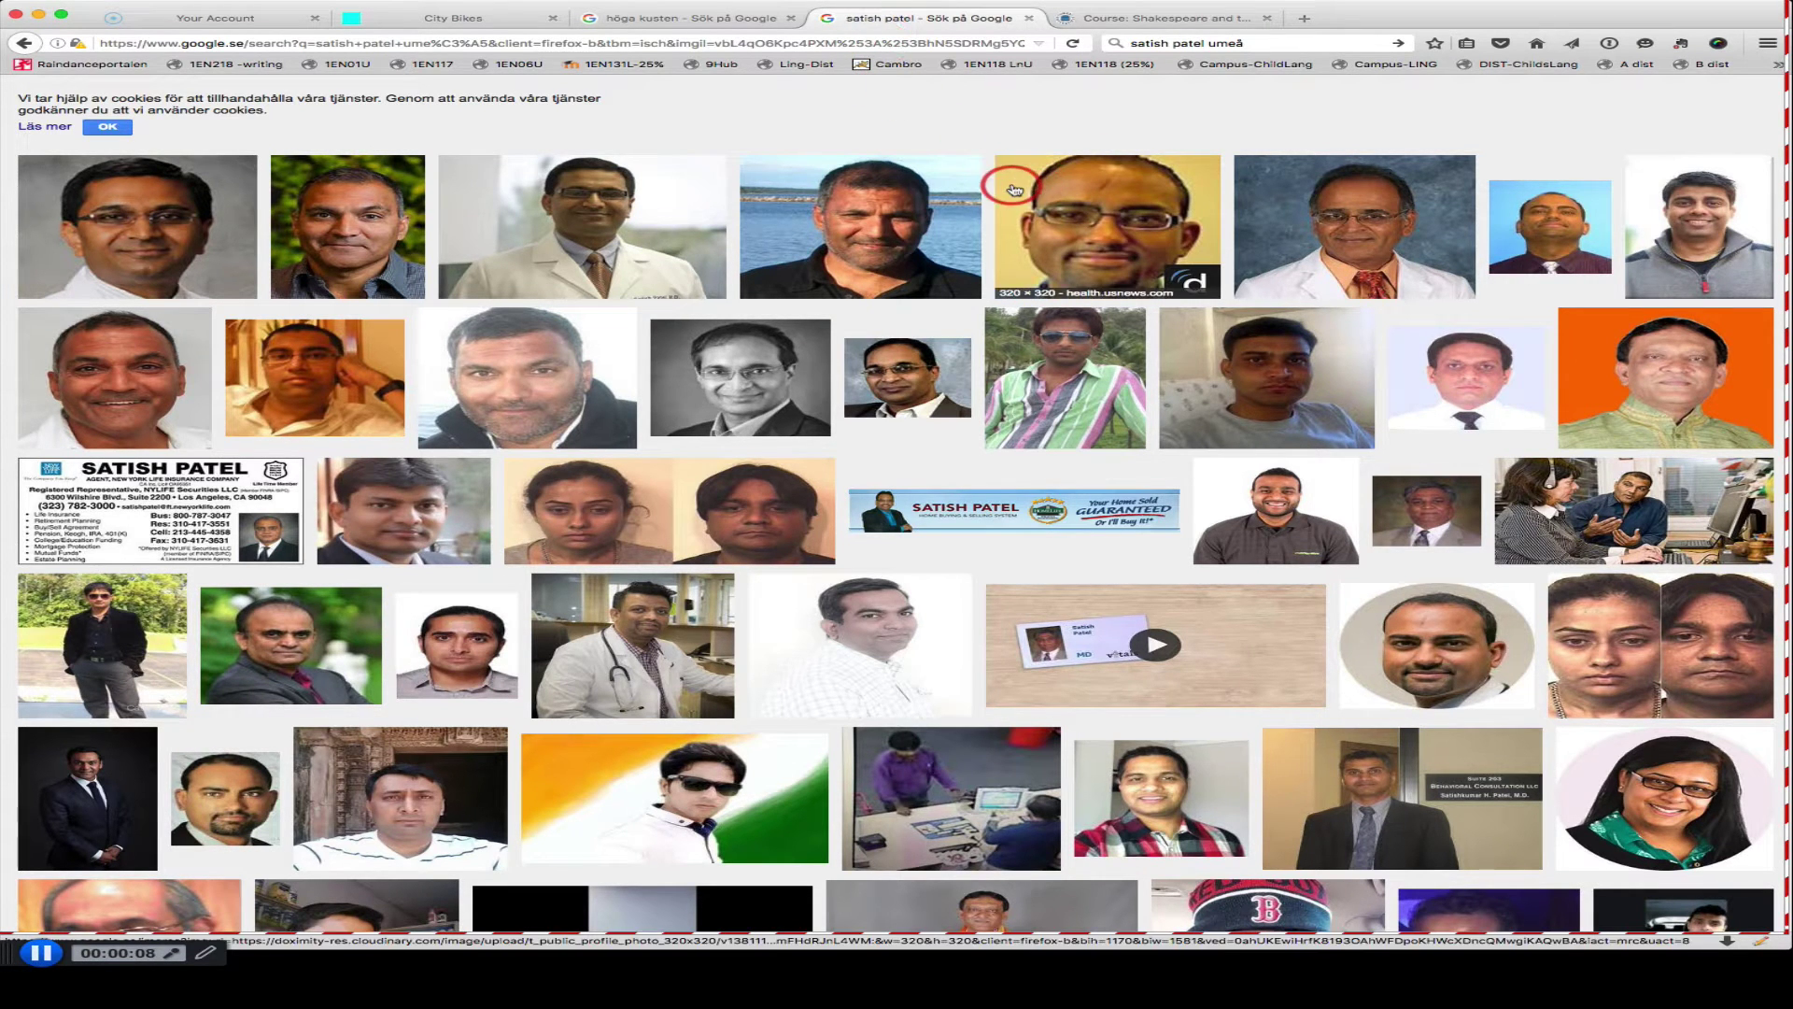
click(865, 228)
click(346, 225)
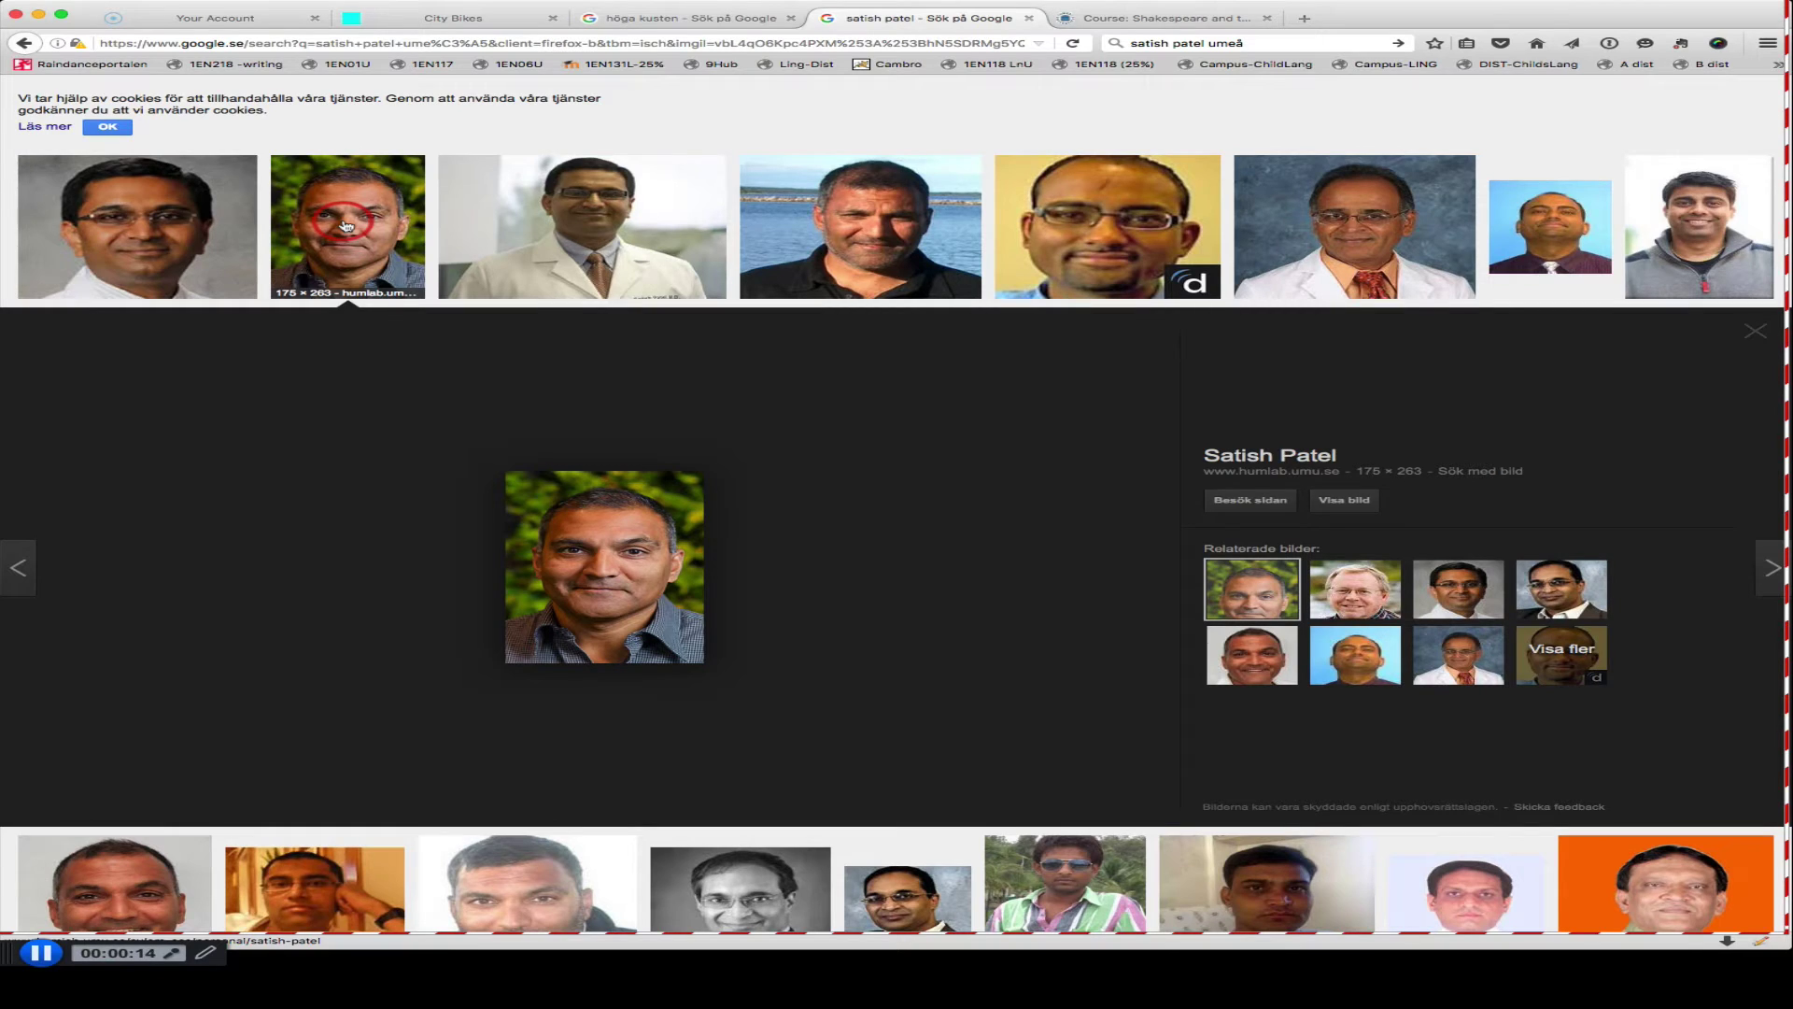
scroll(621, 271, down, 5)
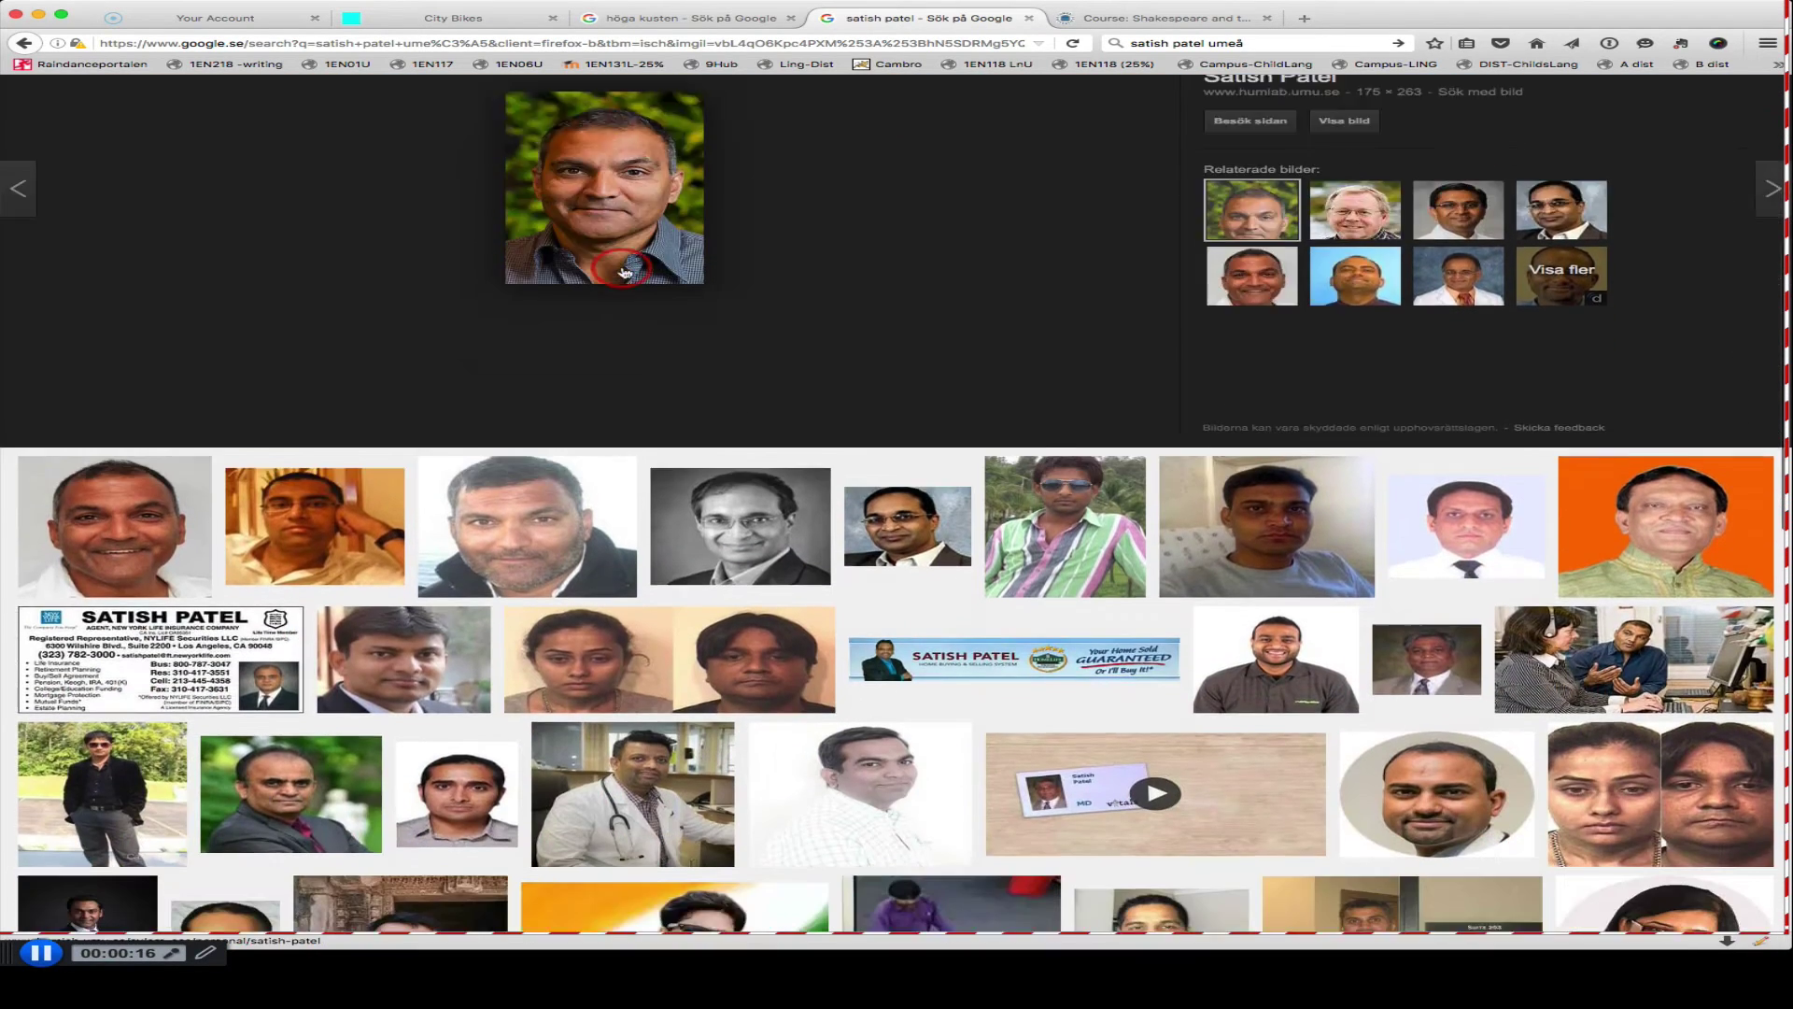
scroll(621, 271, down, 4)
scroll(617, 280, up, 10)
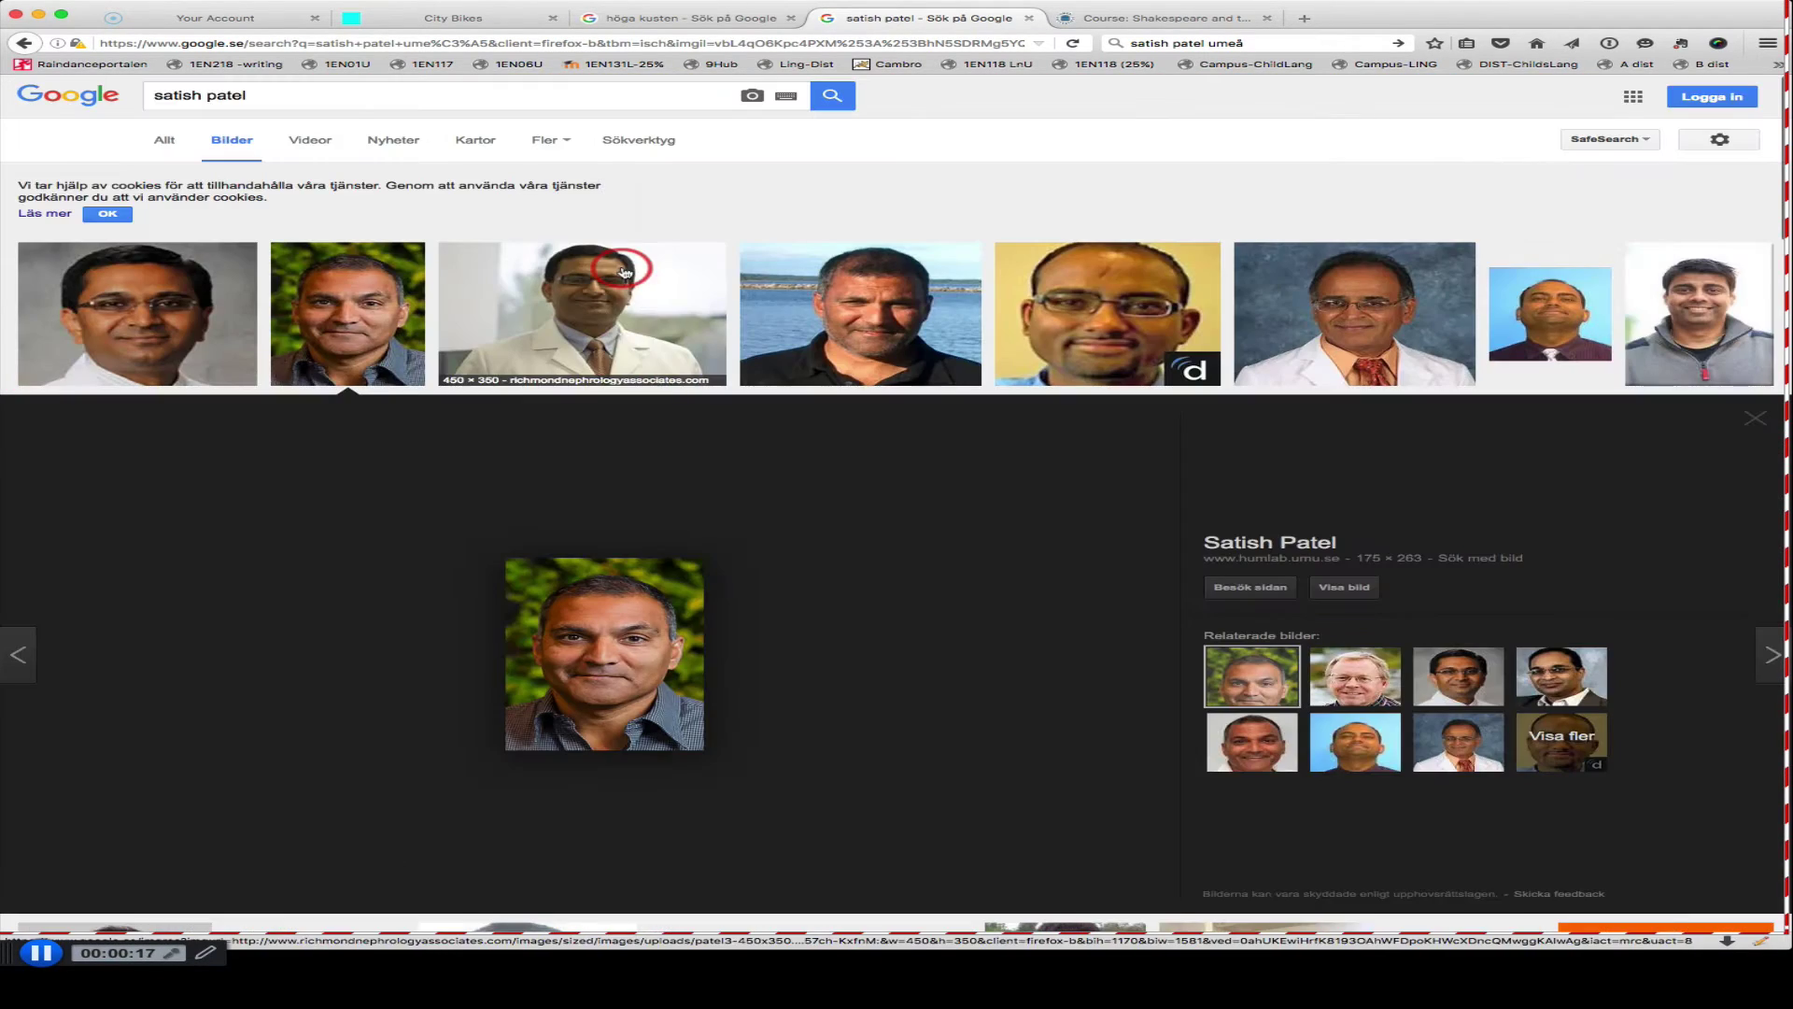
Step: Page through several Höga Kusten landscape pictures in the image preview
click(692, 23)
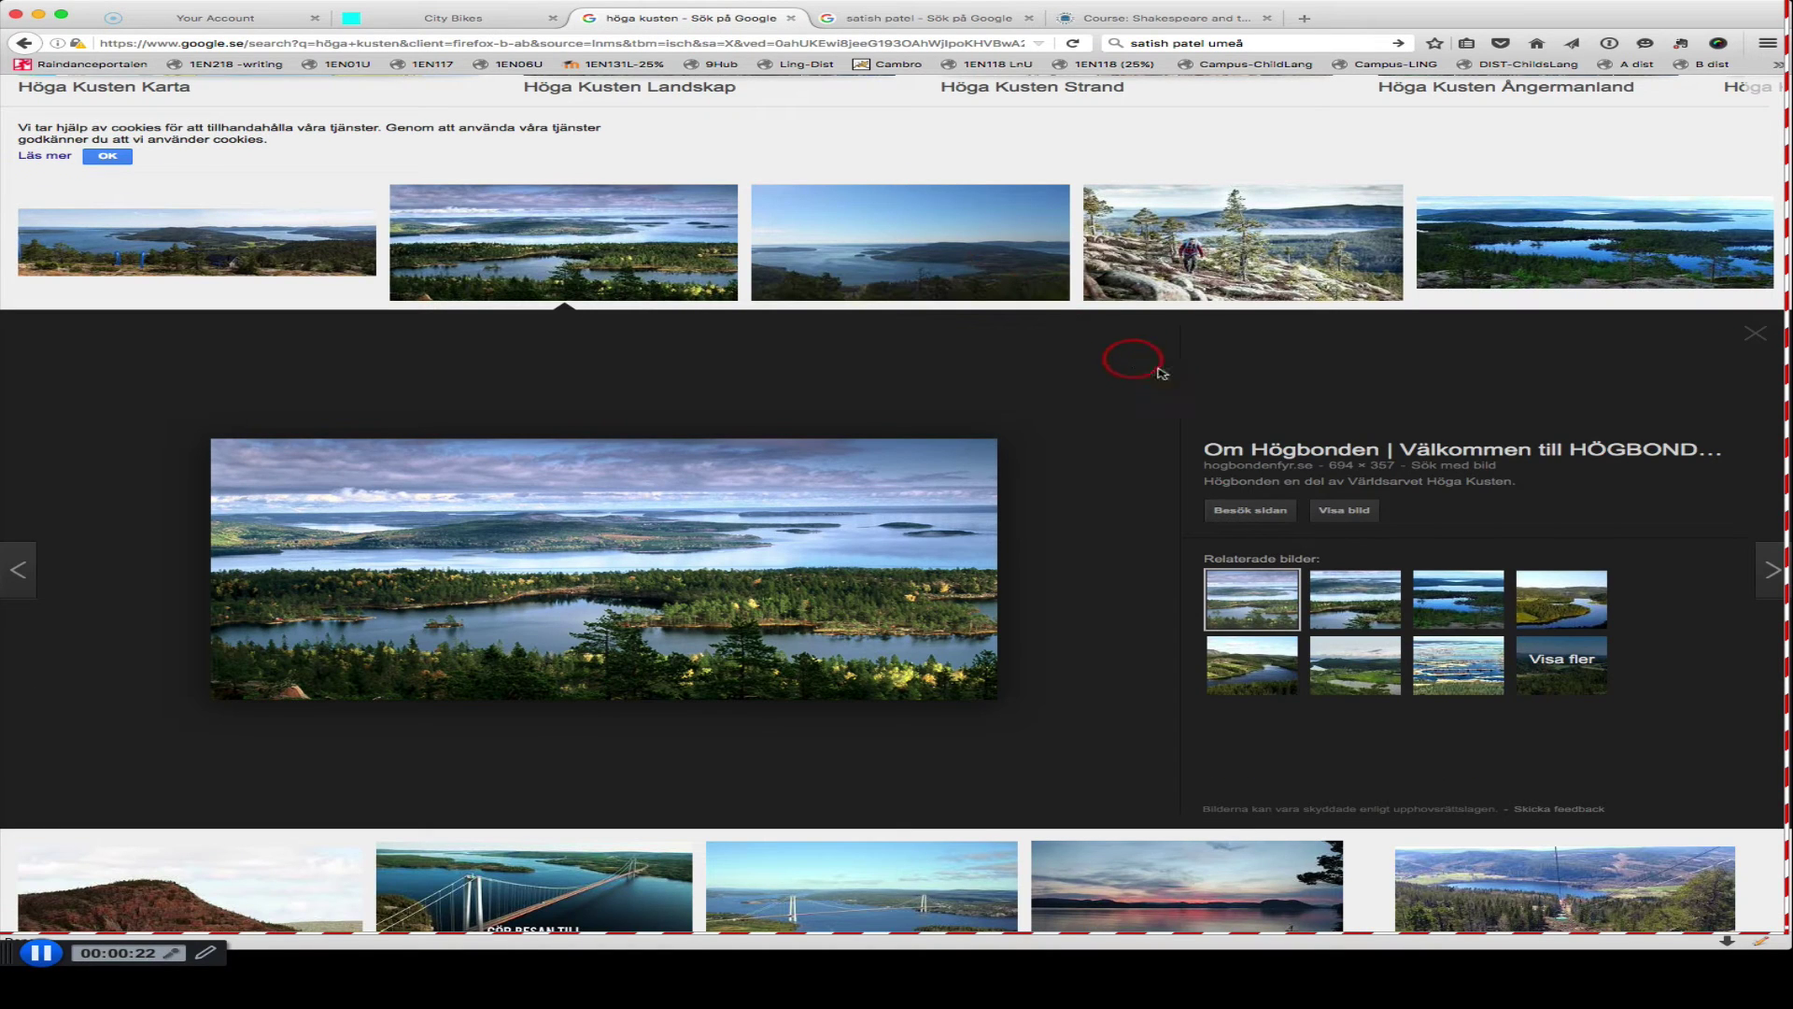
click(1768, 581)
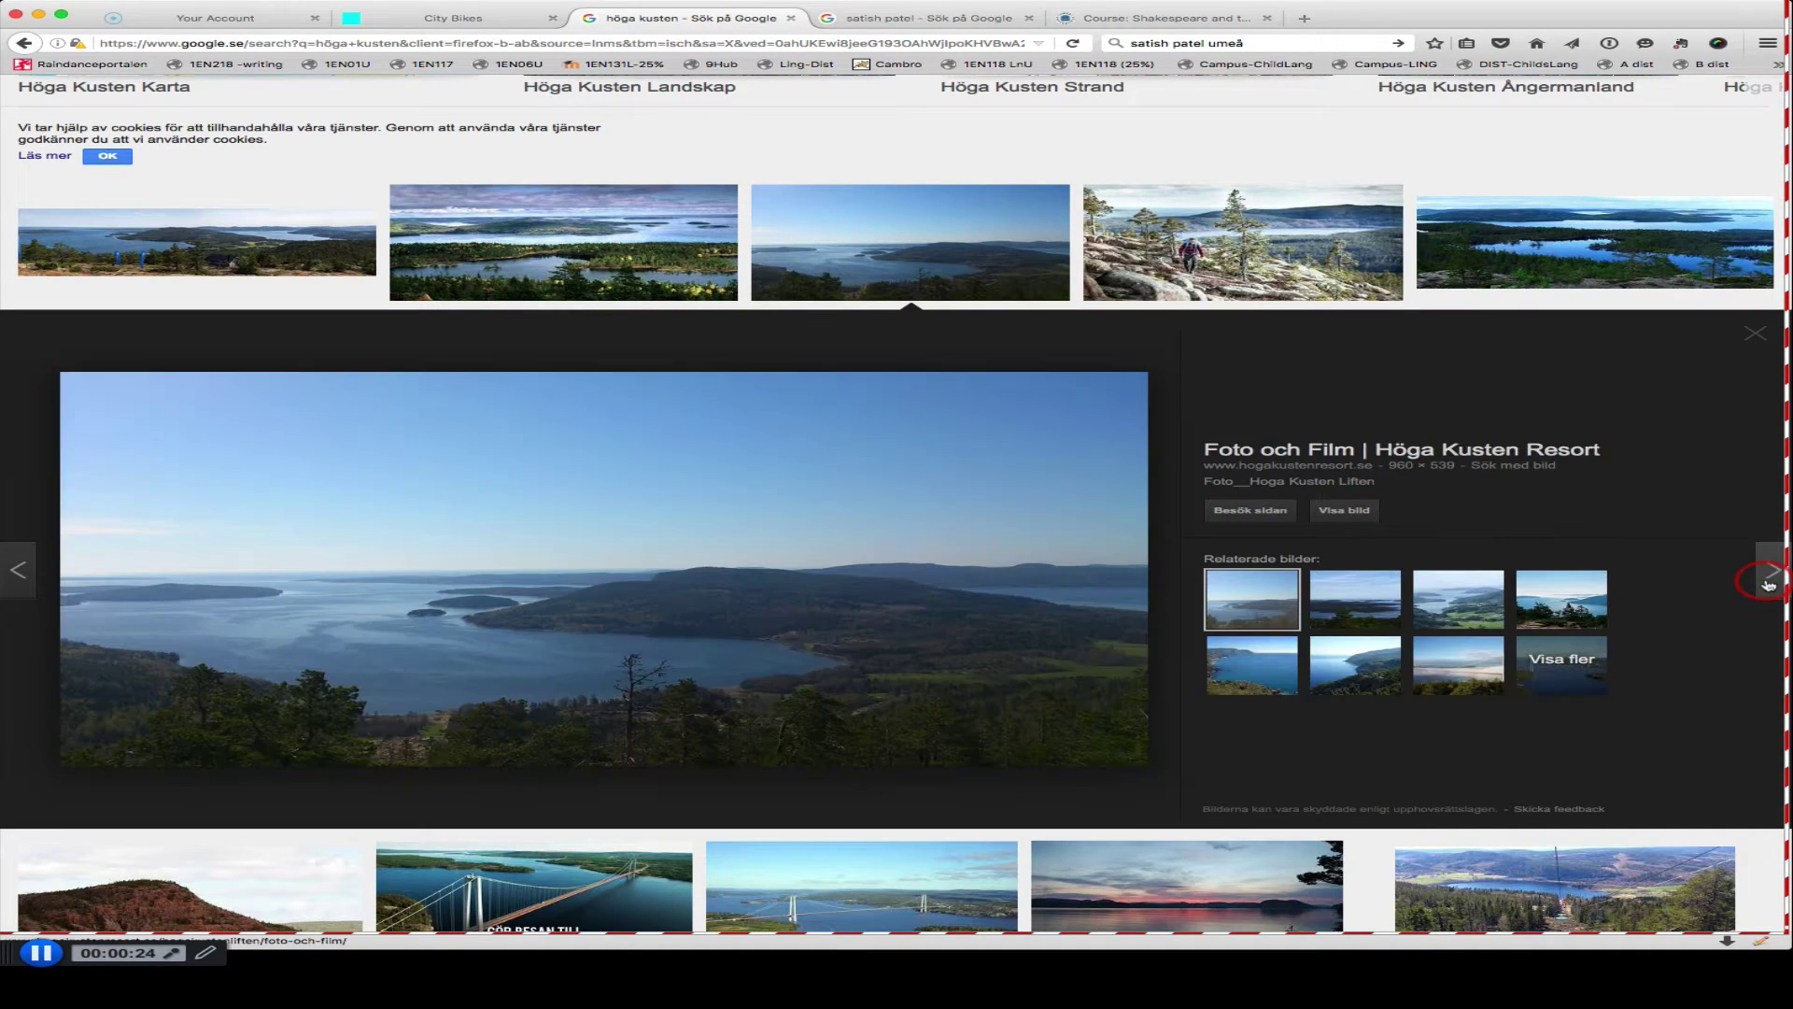
click(1769, 581)
click(1768, 581)
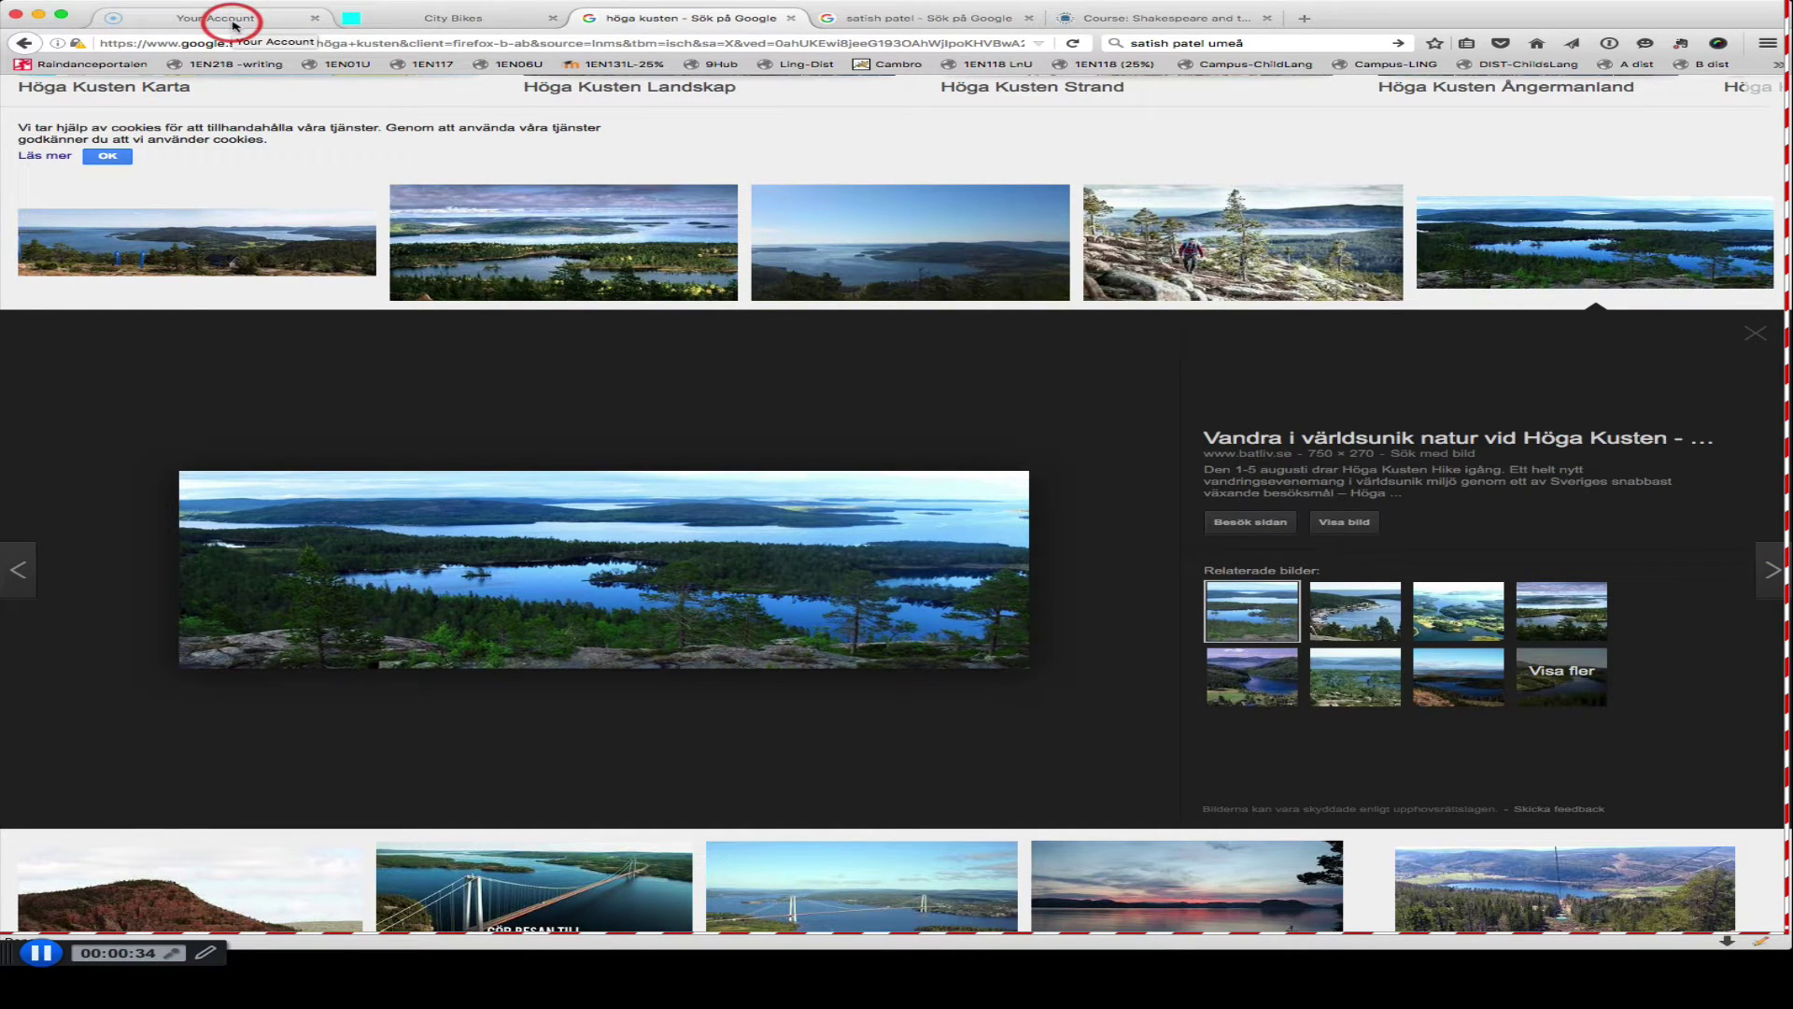
Step: Stop the 0:38 recording and open it for review as Recording #12
click(234, 26)
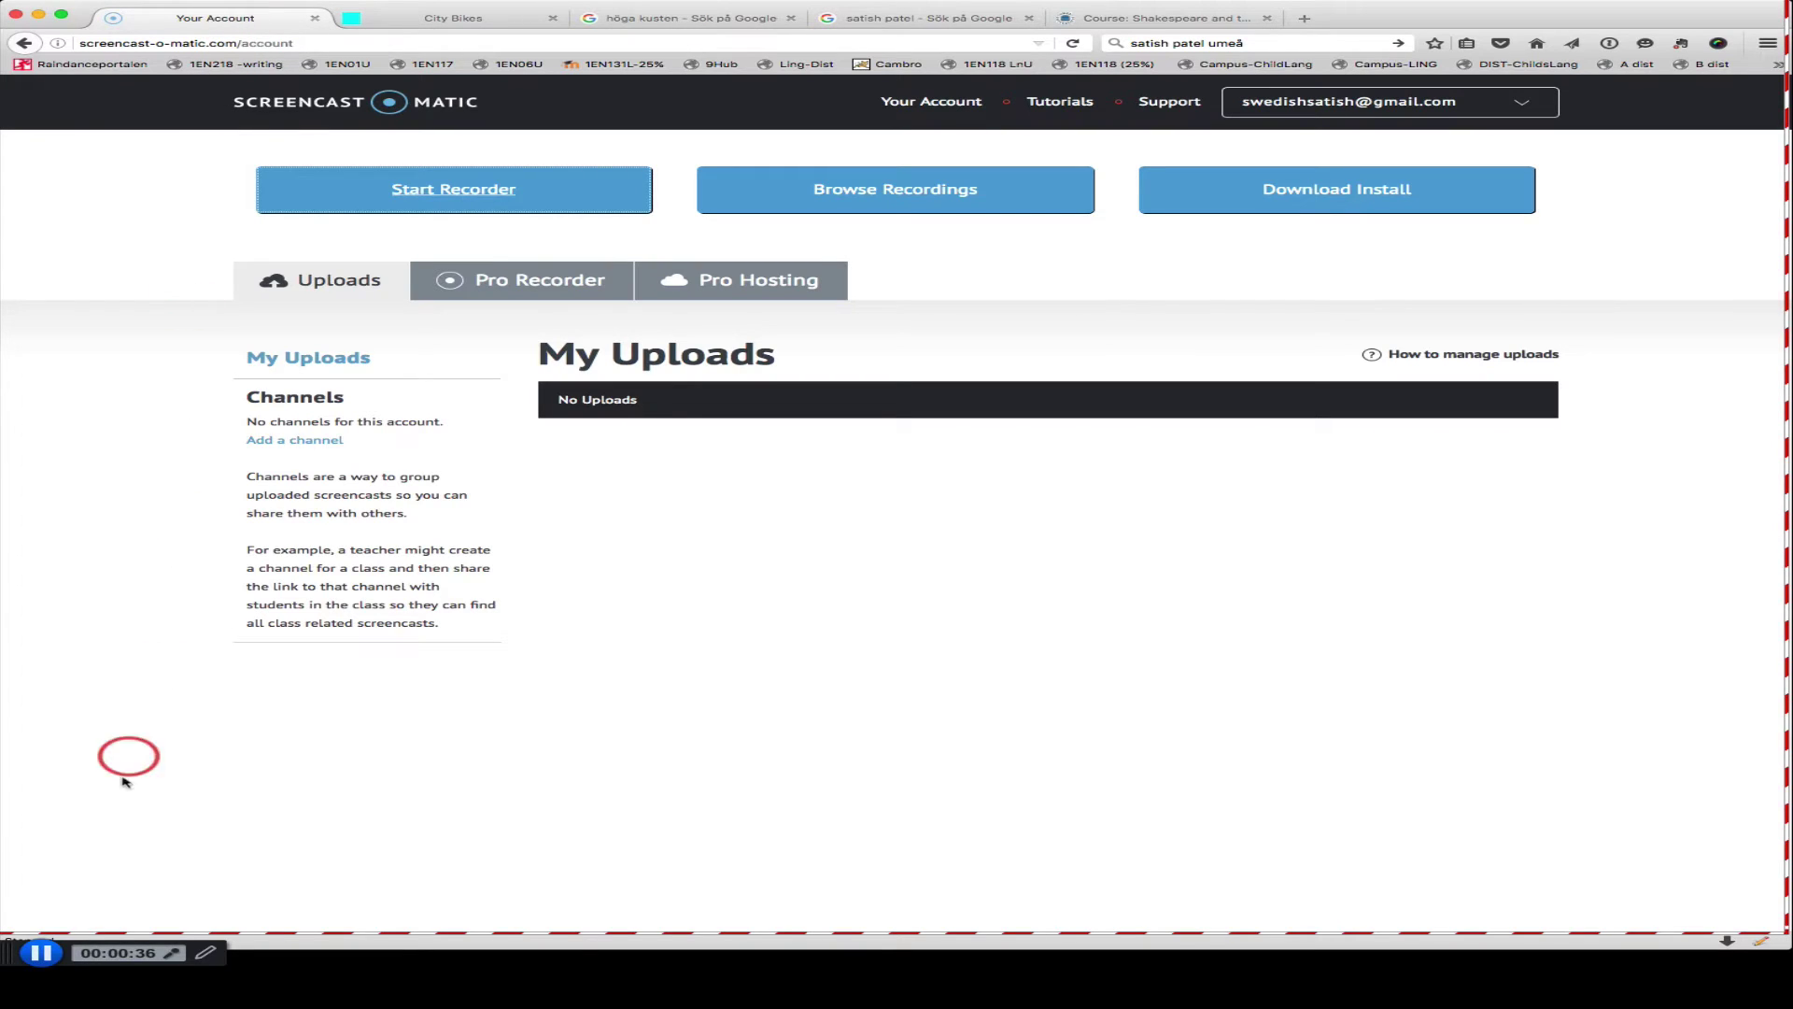
click(47, 952)
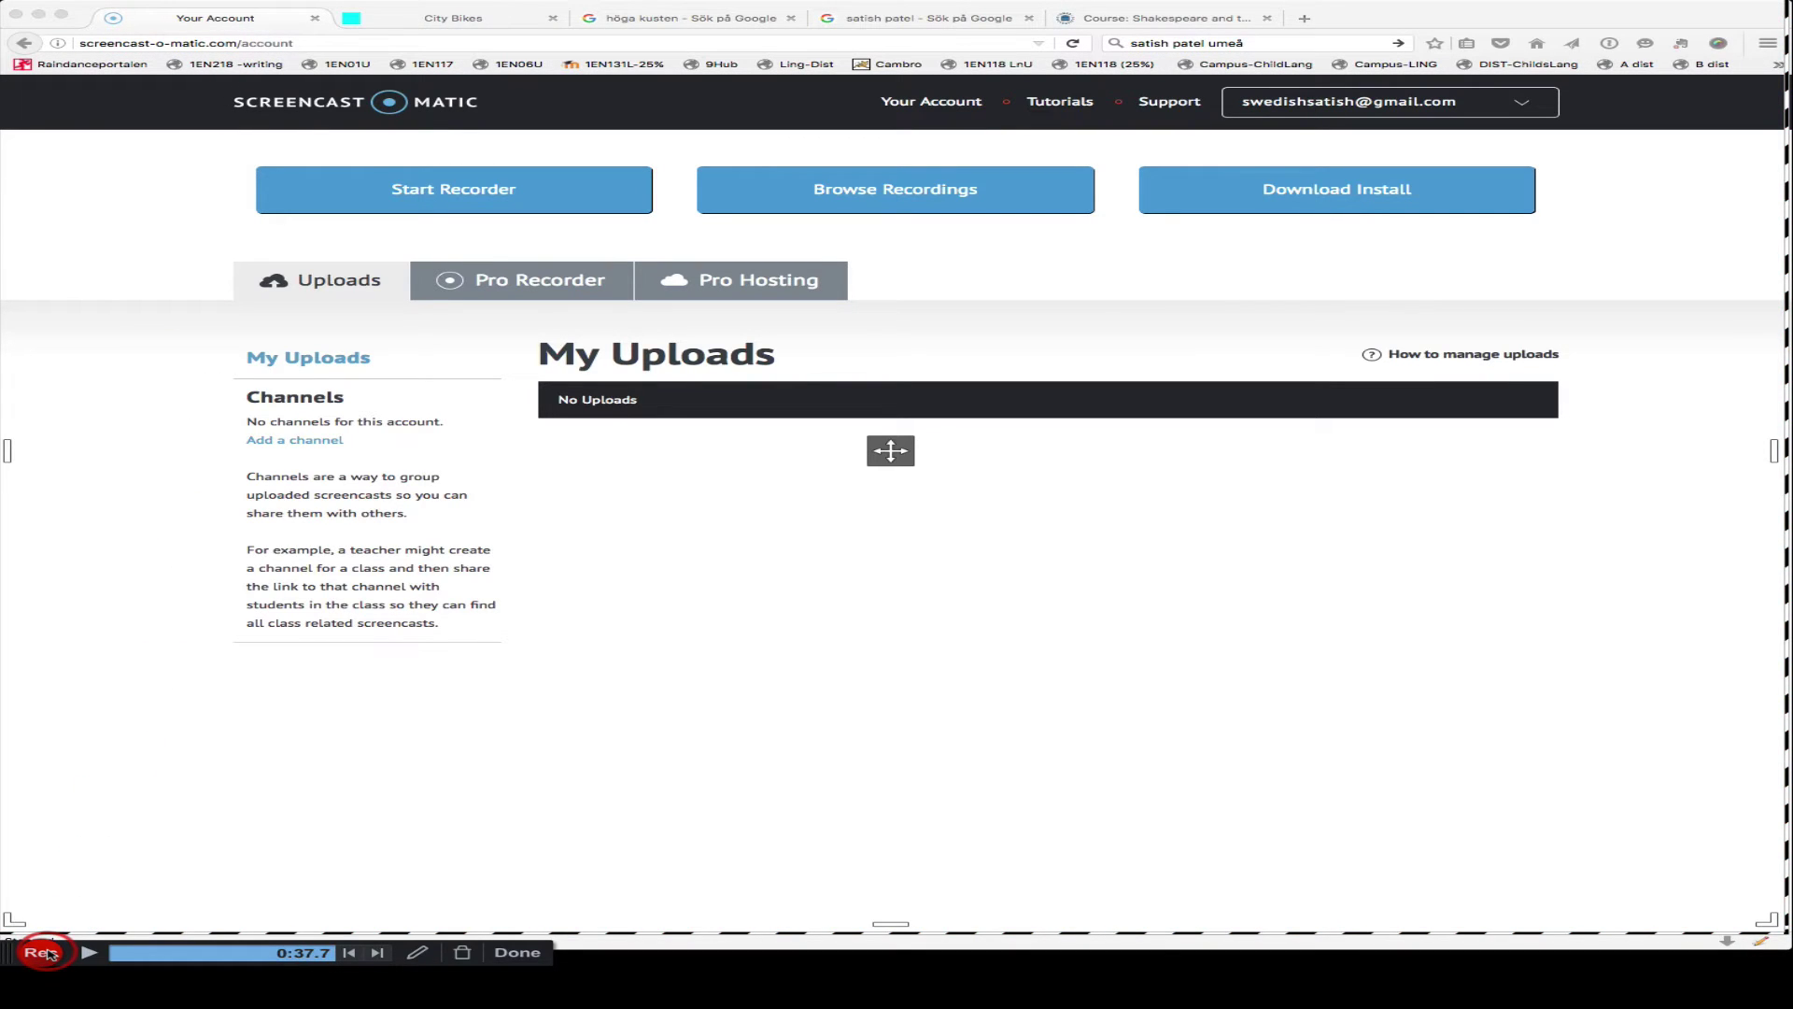
click(517, 951)
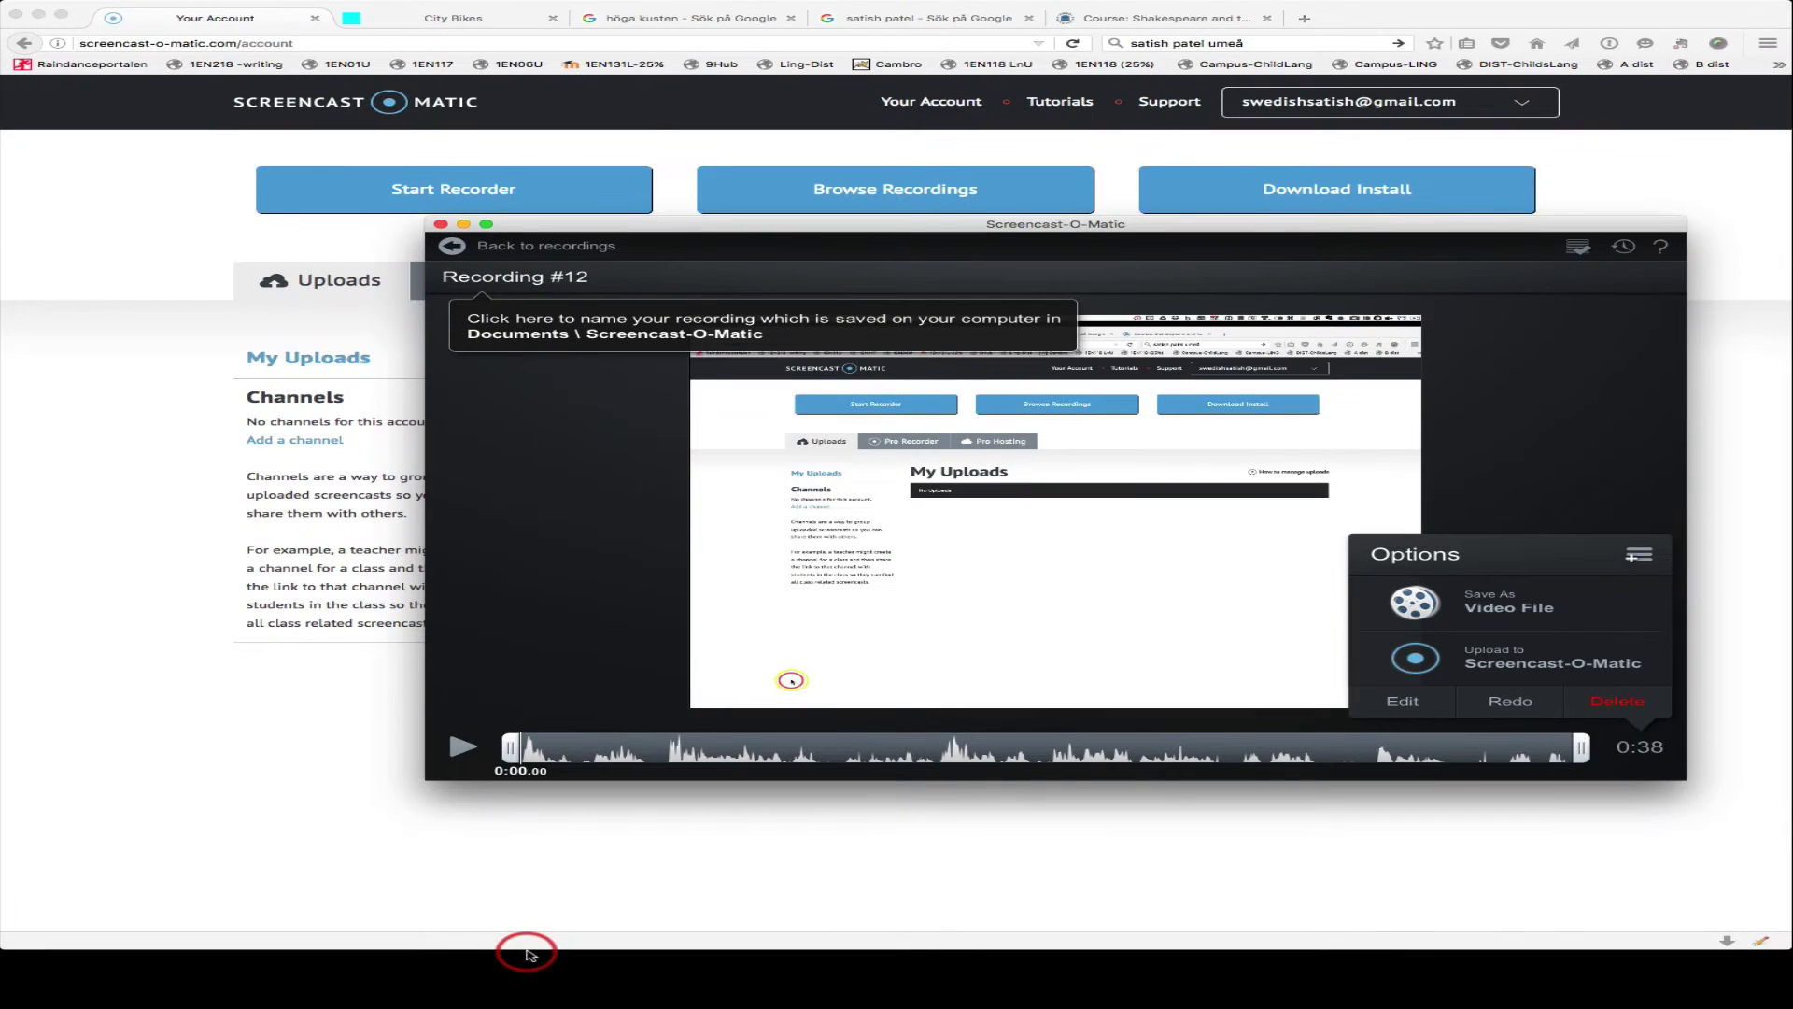
click(1415, 707)
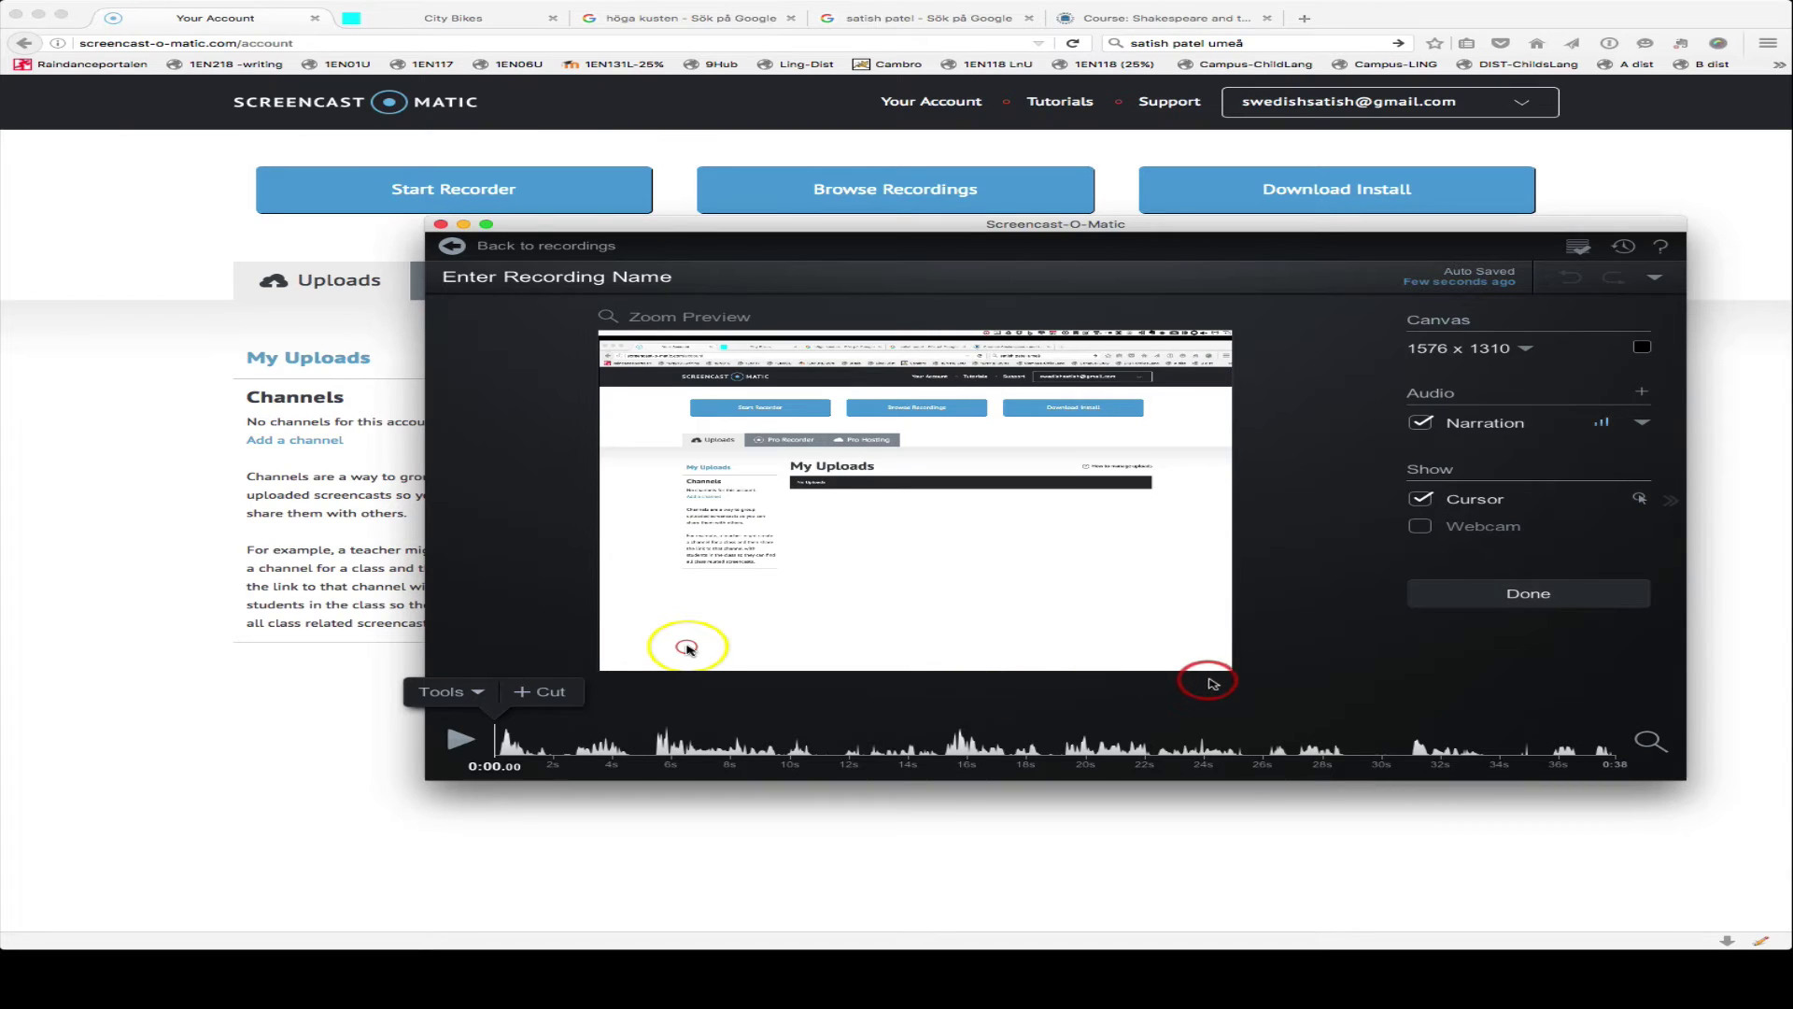
click(480, 692)
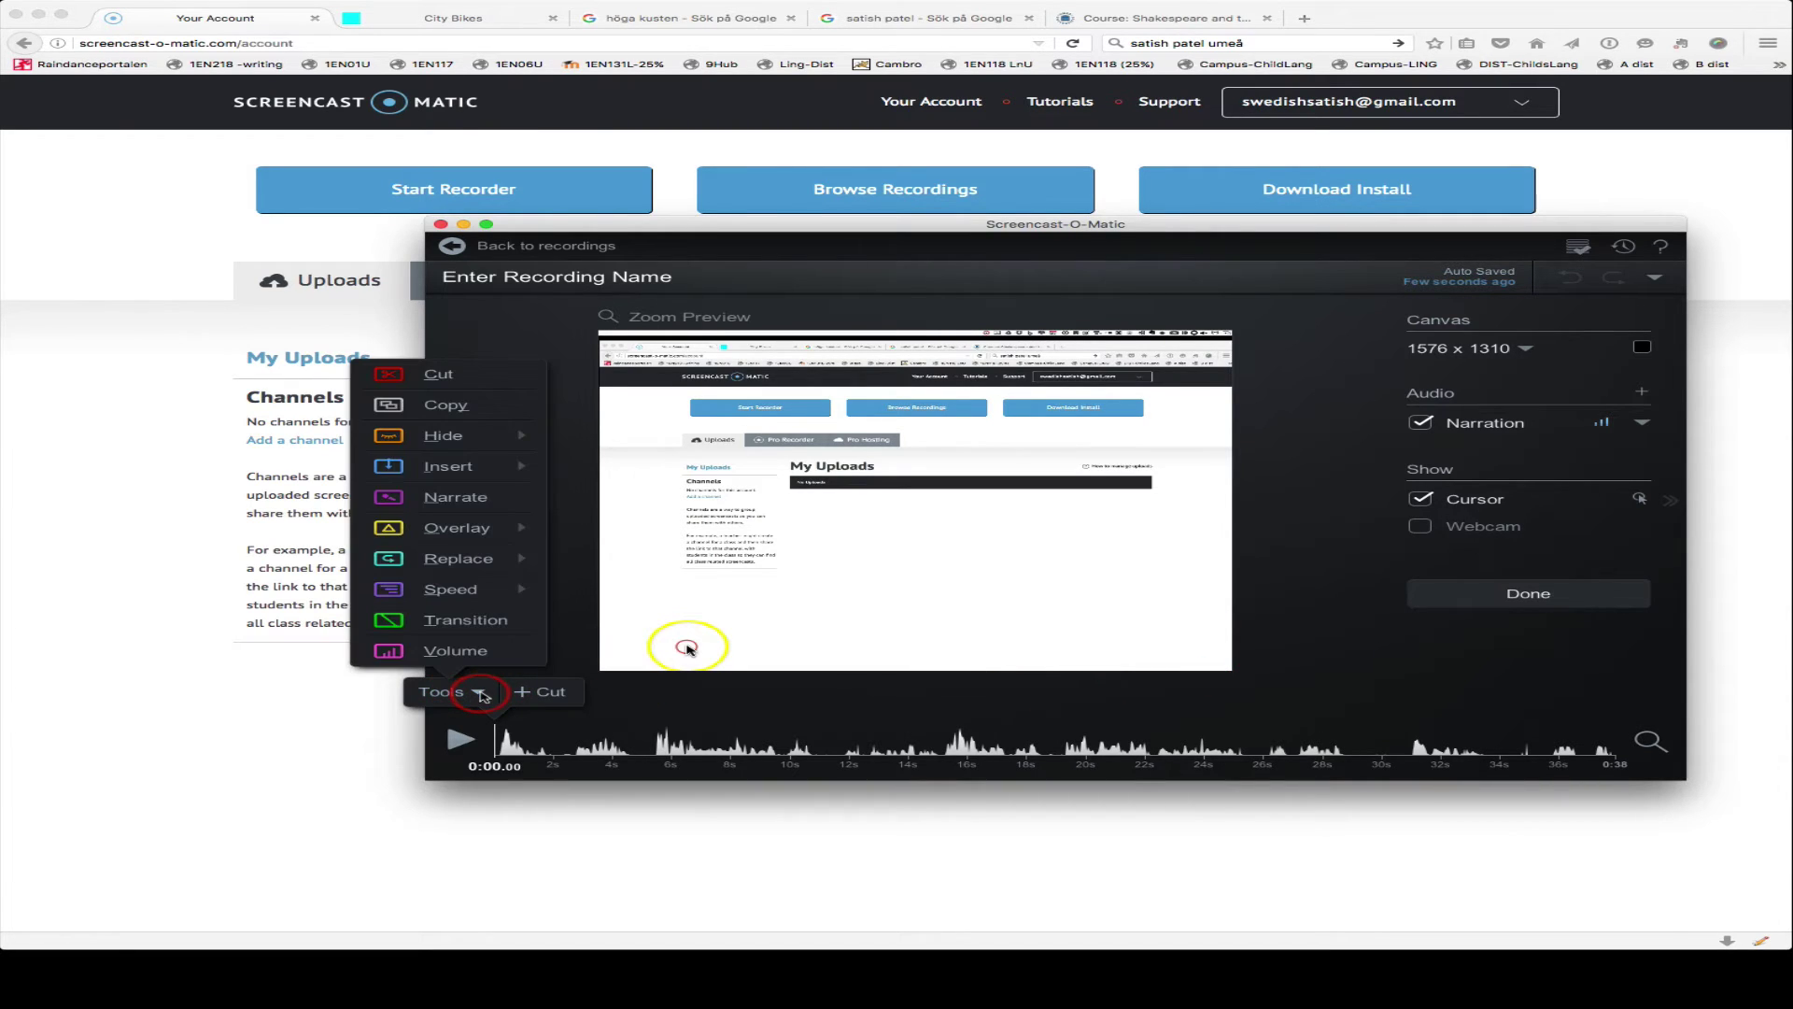
click(480, 692)
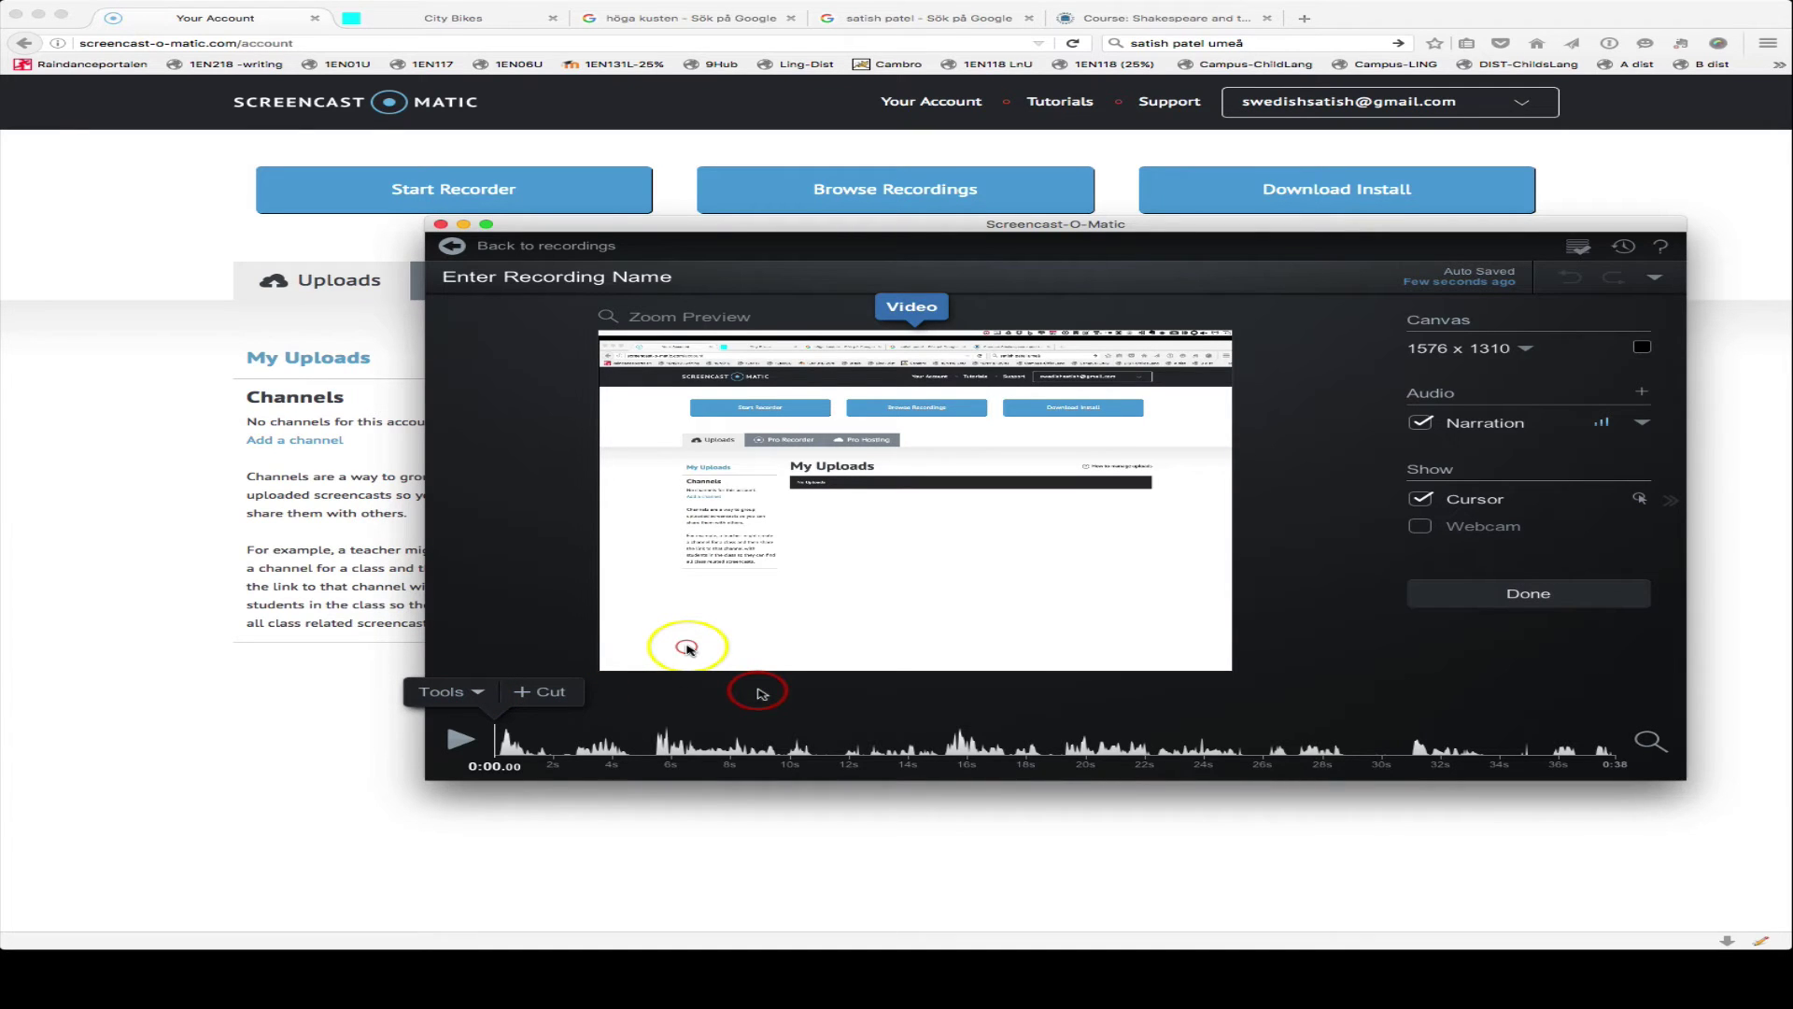
click(1545, 595)
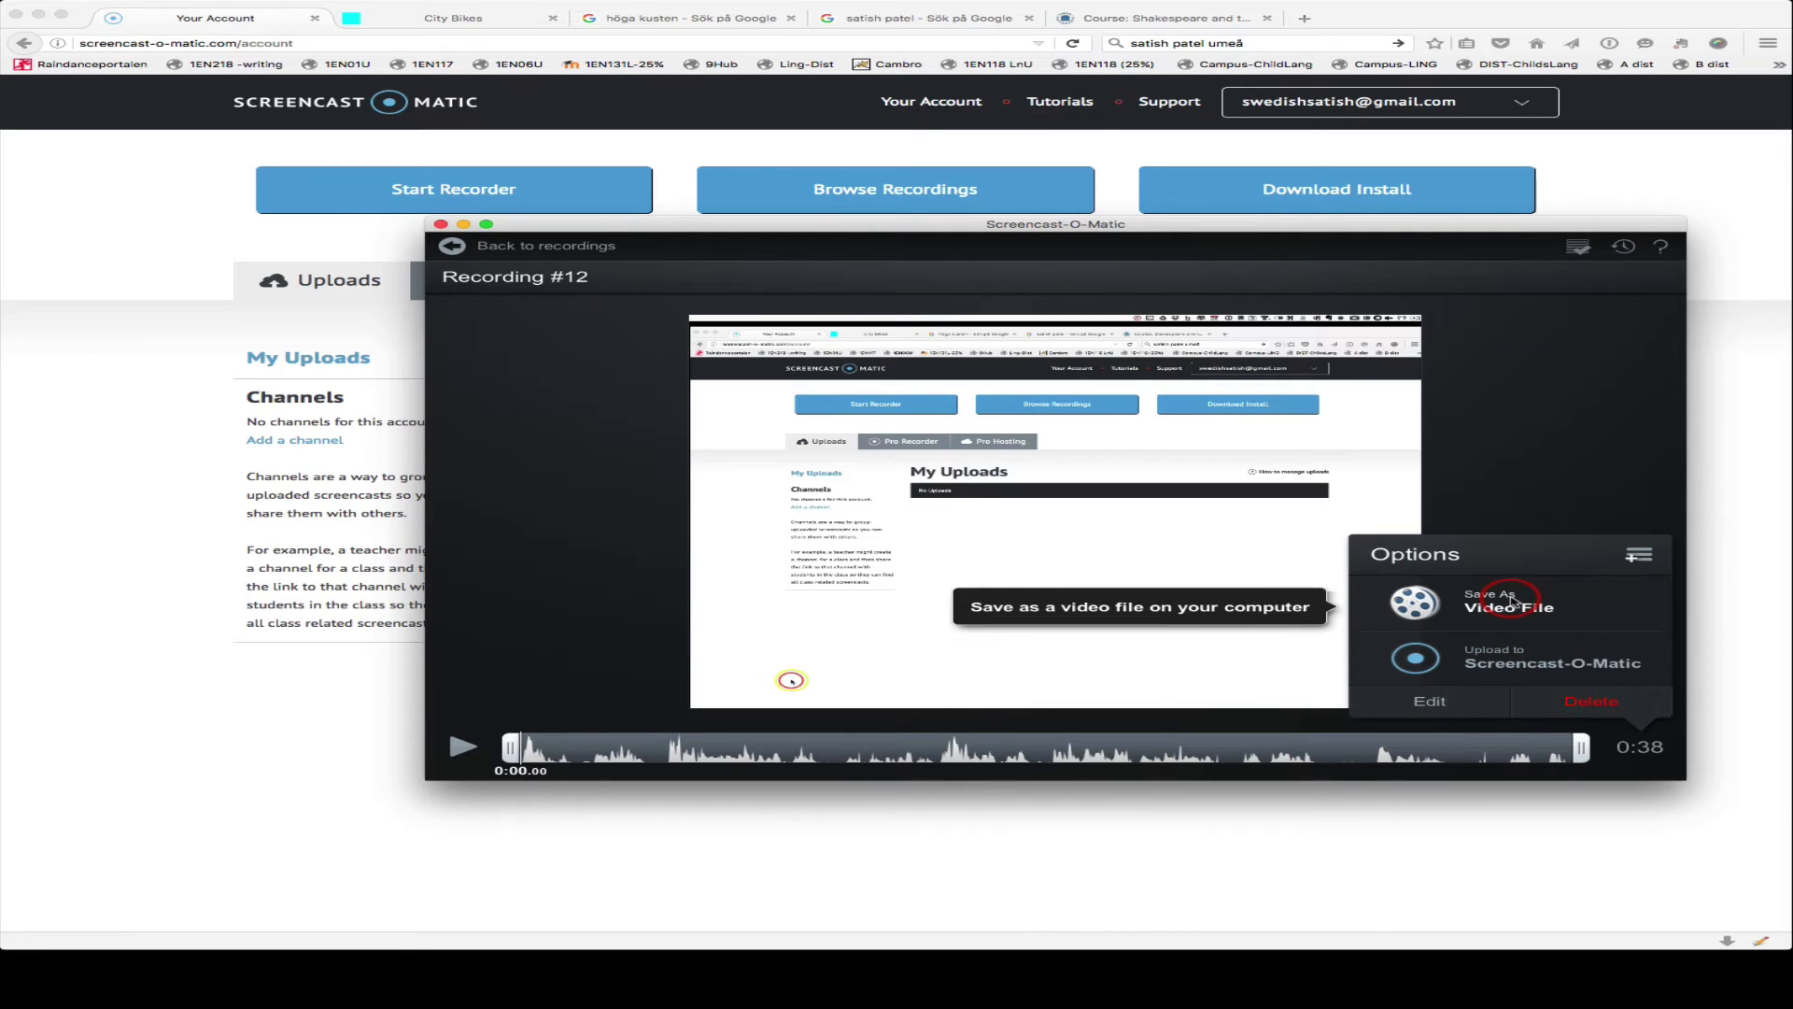
Step: Upload the recording, retitle it with the presenter's name plus 'An intro', and publish it online
click(1499, 668)
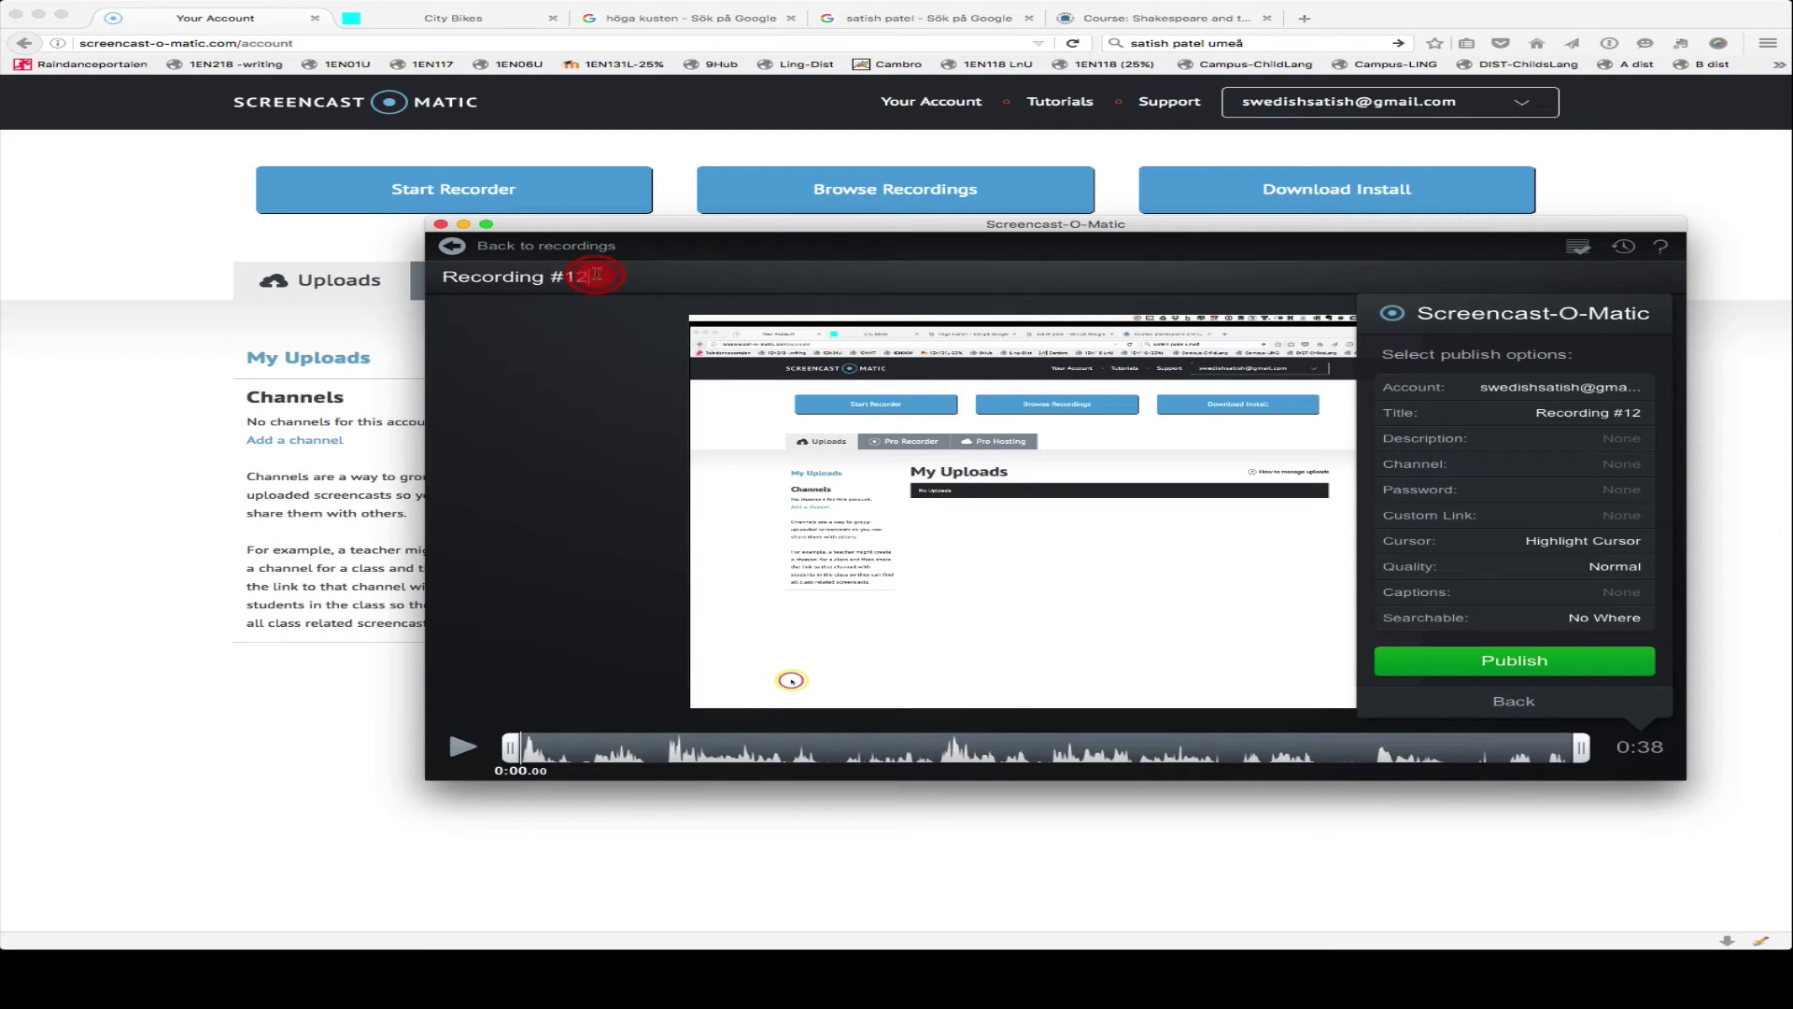
triple_click(596, 275)
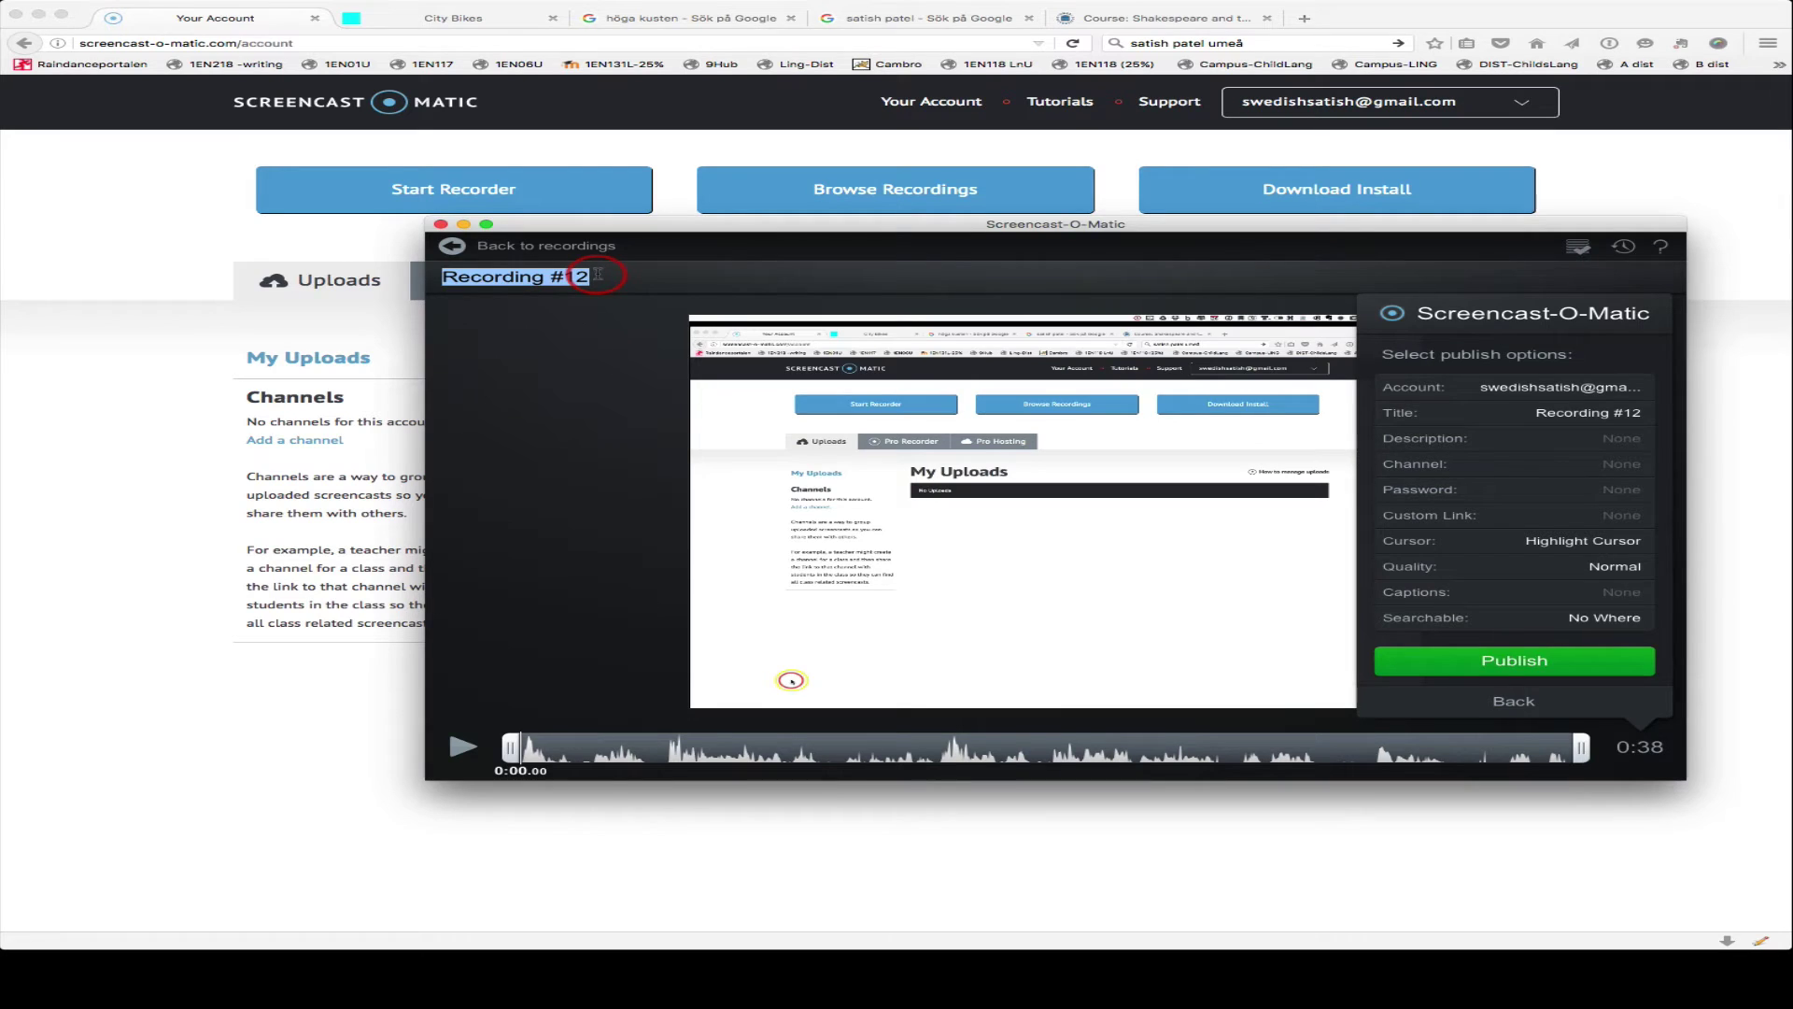
text(Satish- An intro)
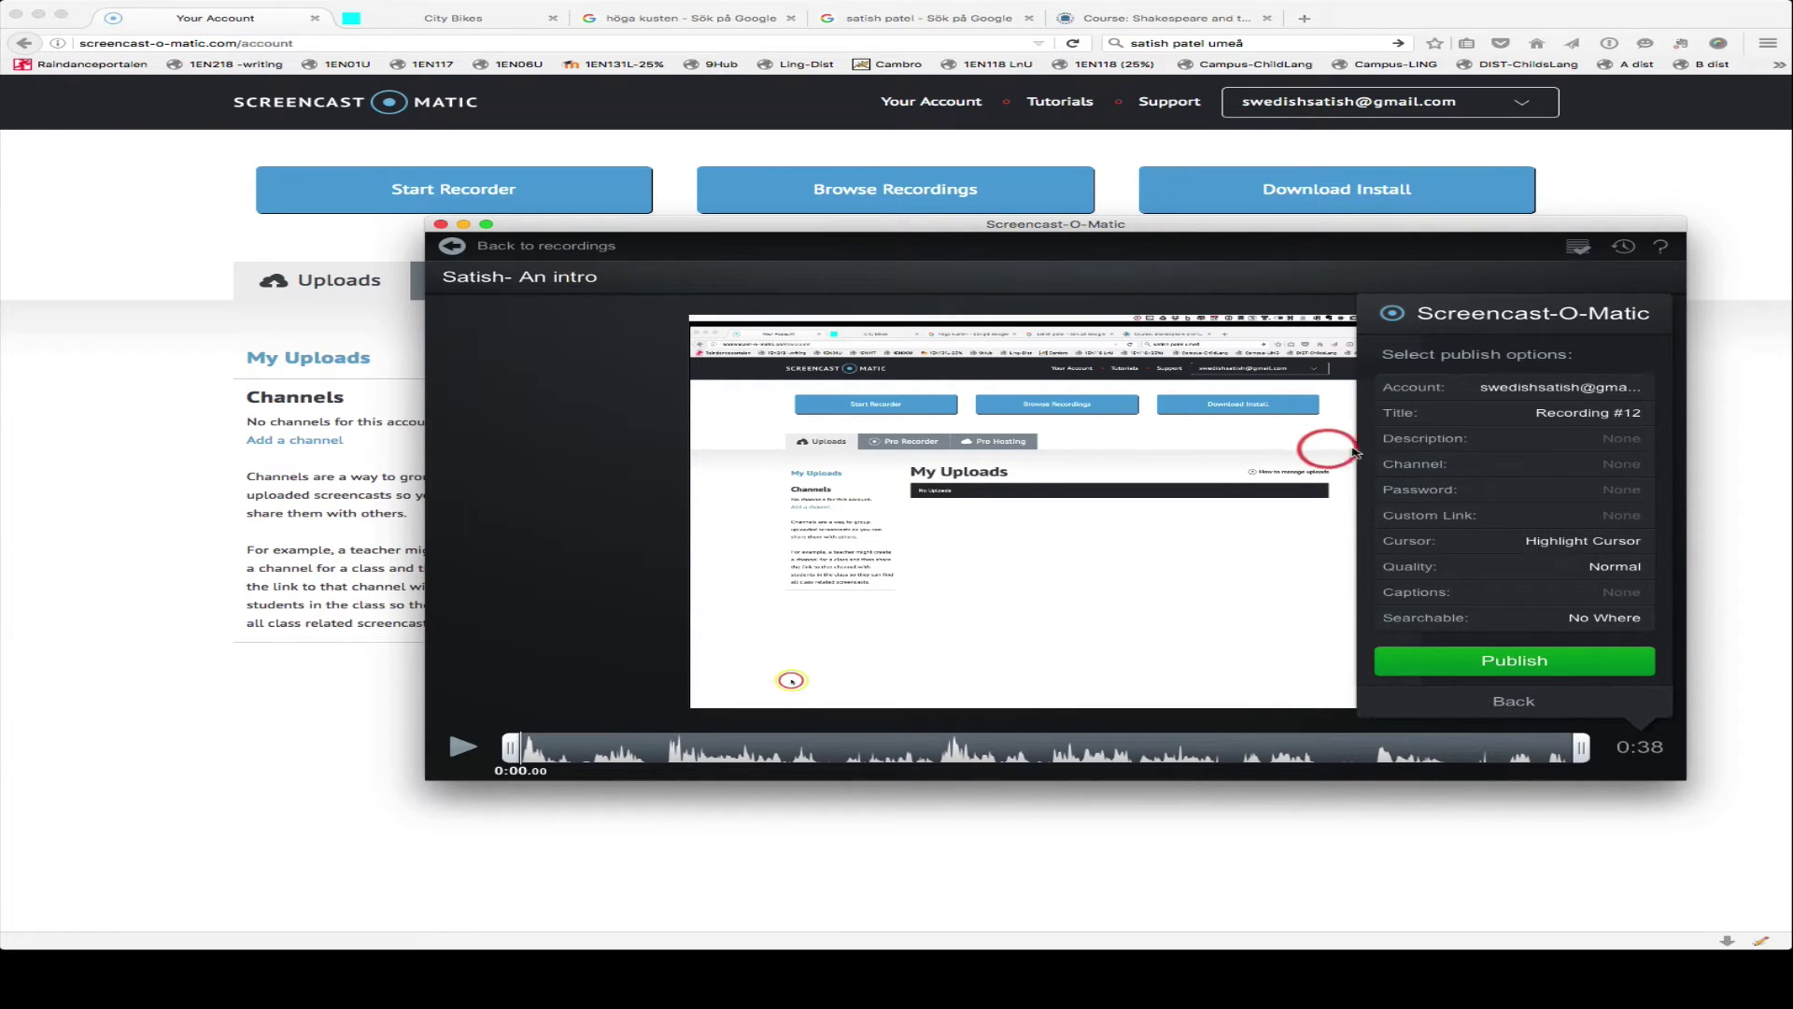
click(1539, 660)
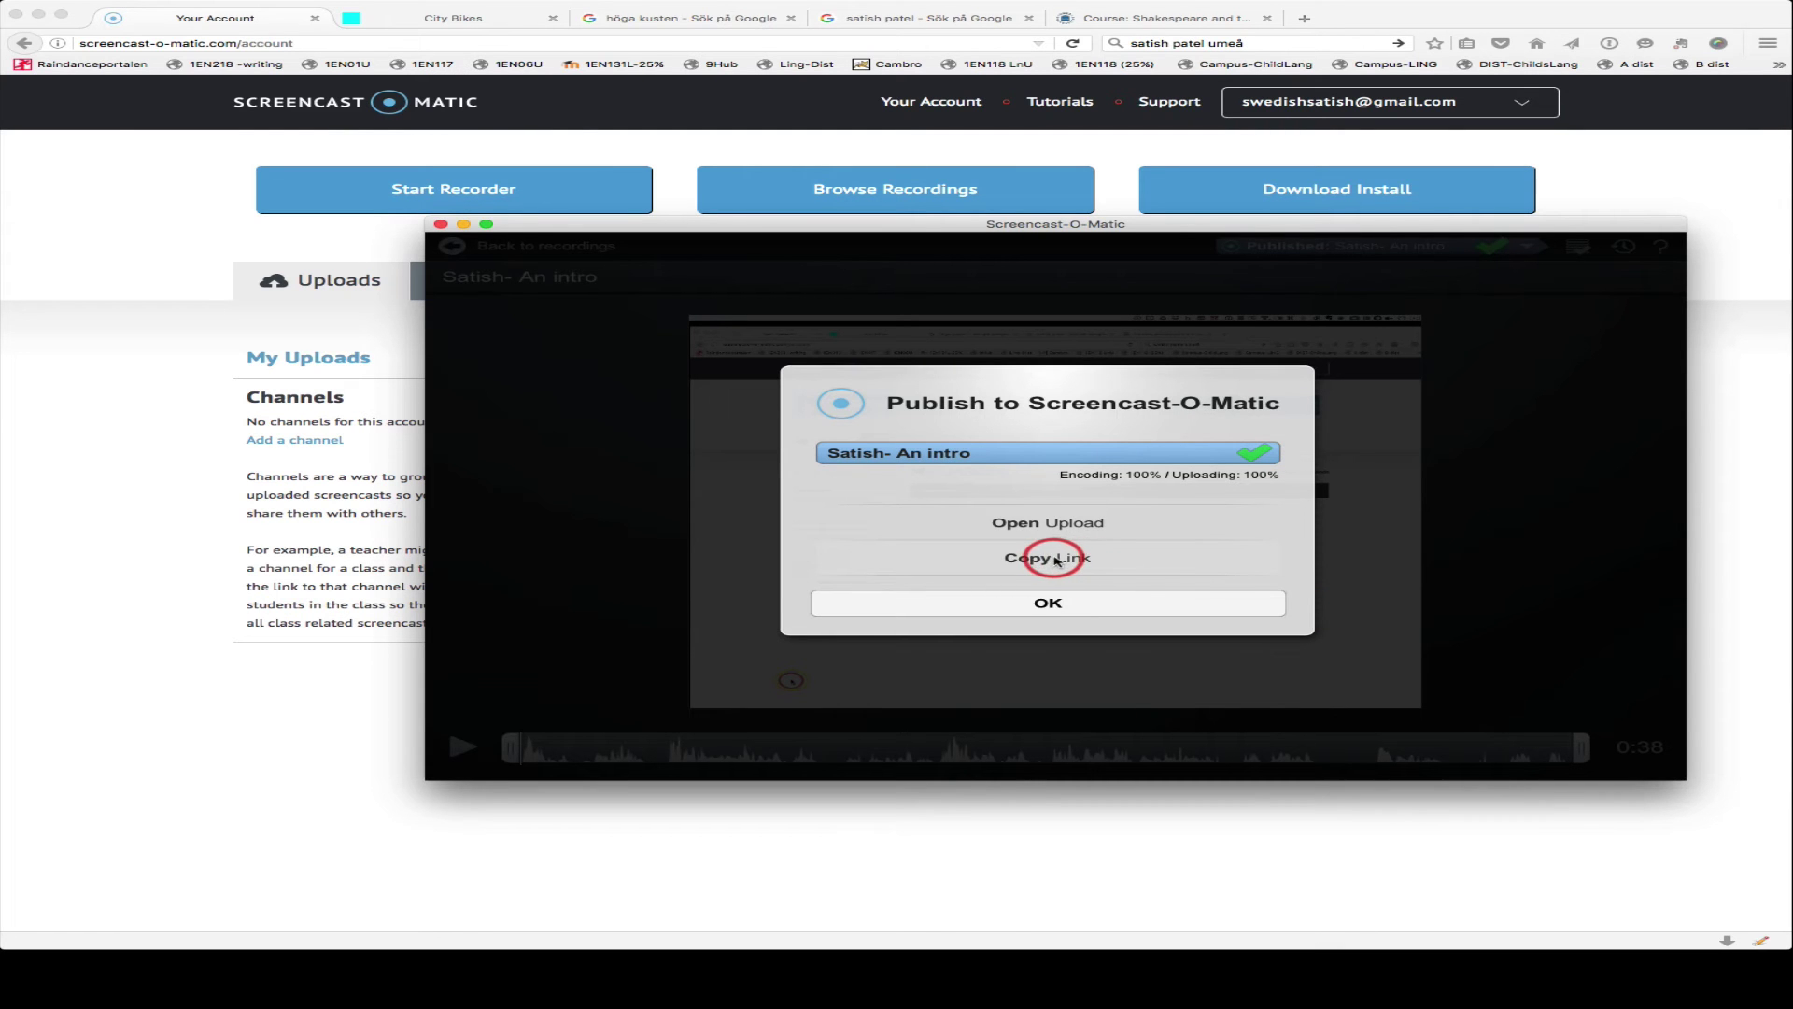
click(1050, 605)
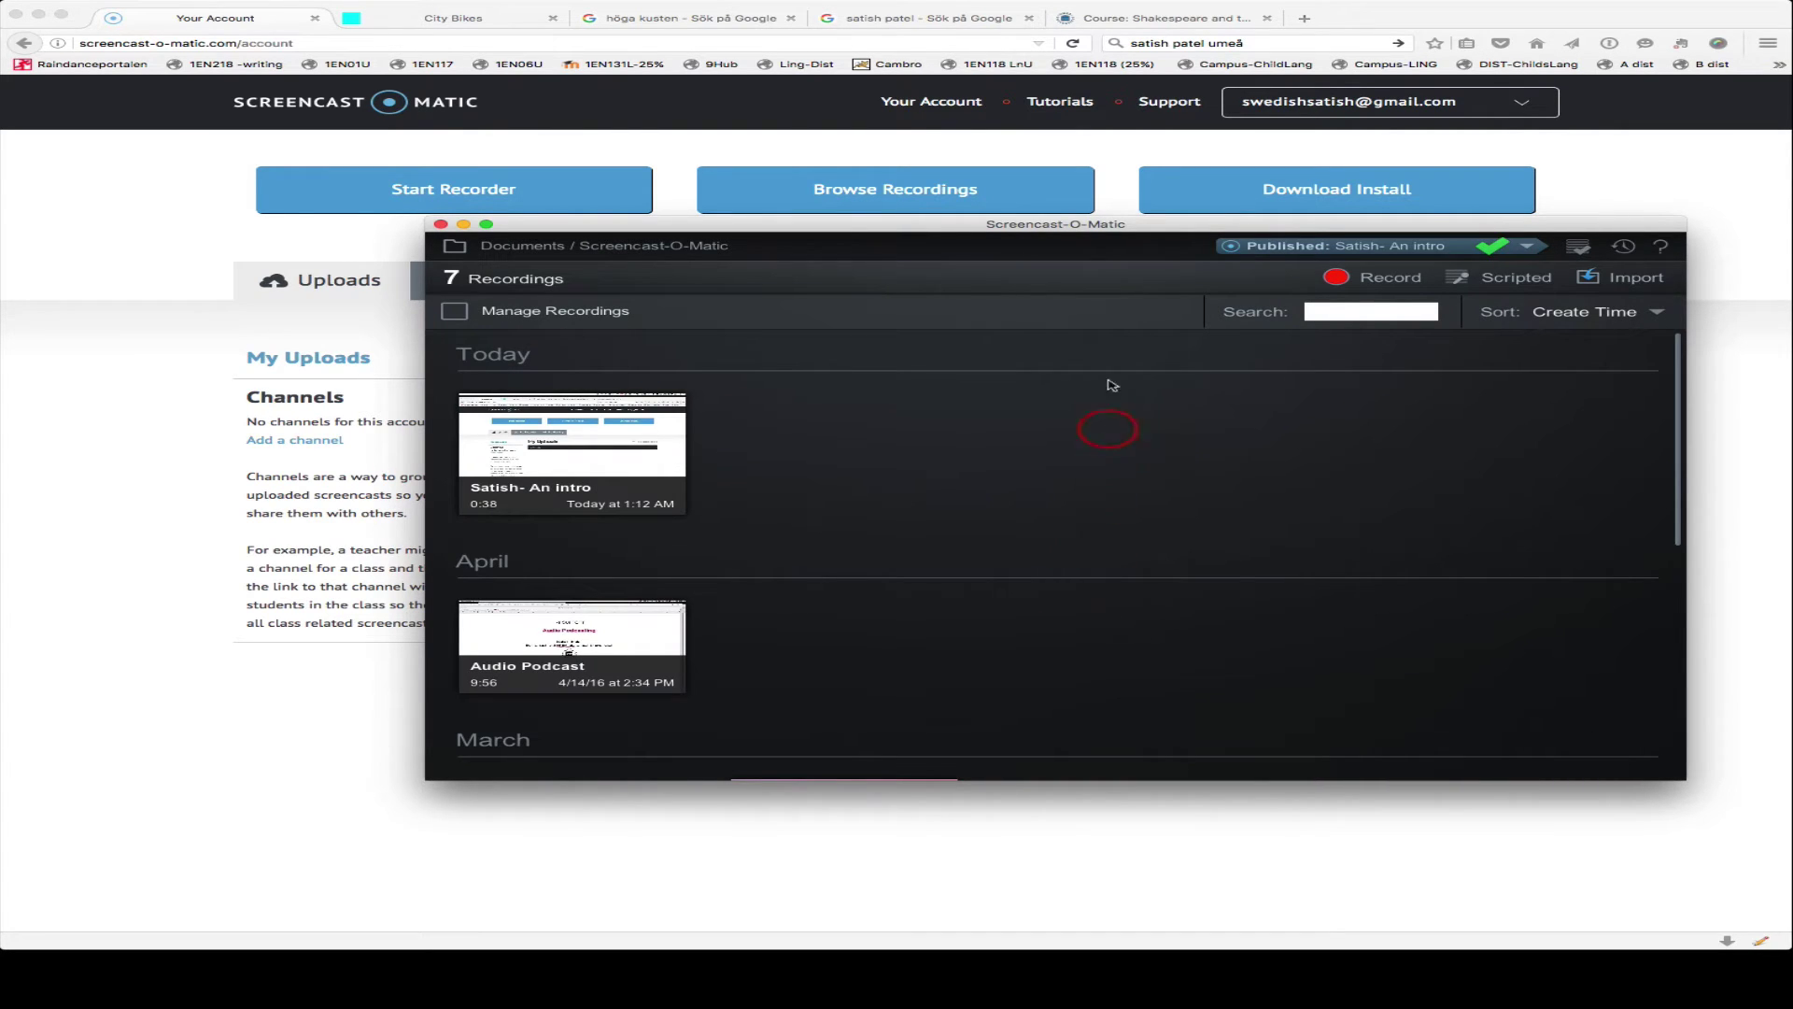
Step: Go to Week 36 of the Moodle course and open the Renaissance Sonnet Forum
click(1135, 21)
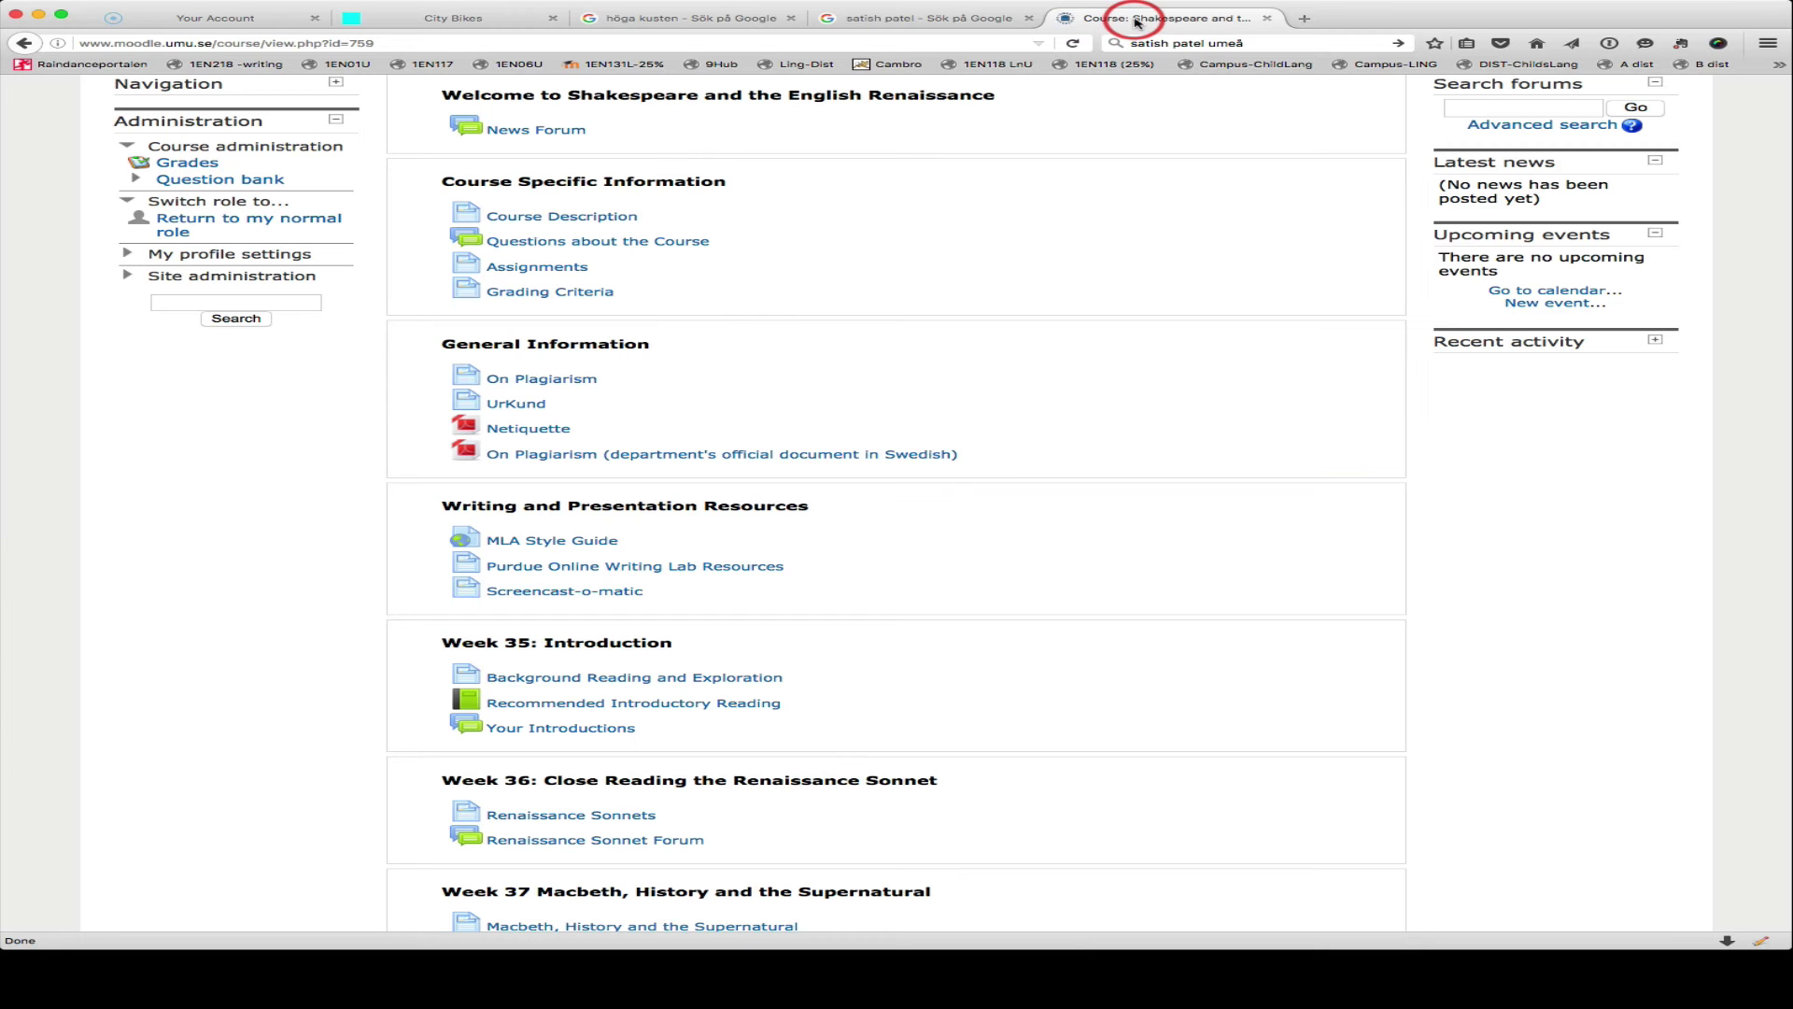
scroll(1224, 176, up, 3)
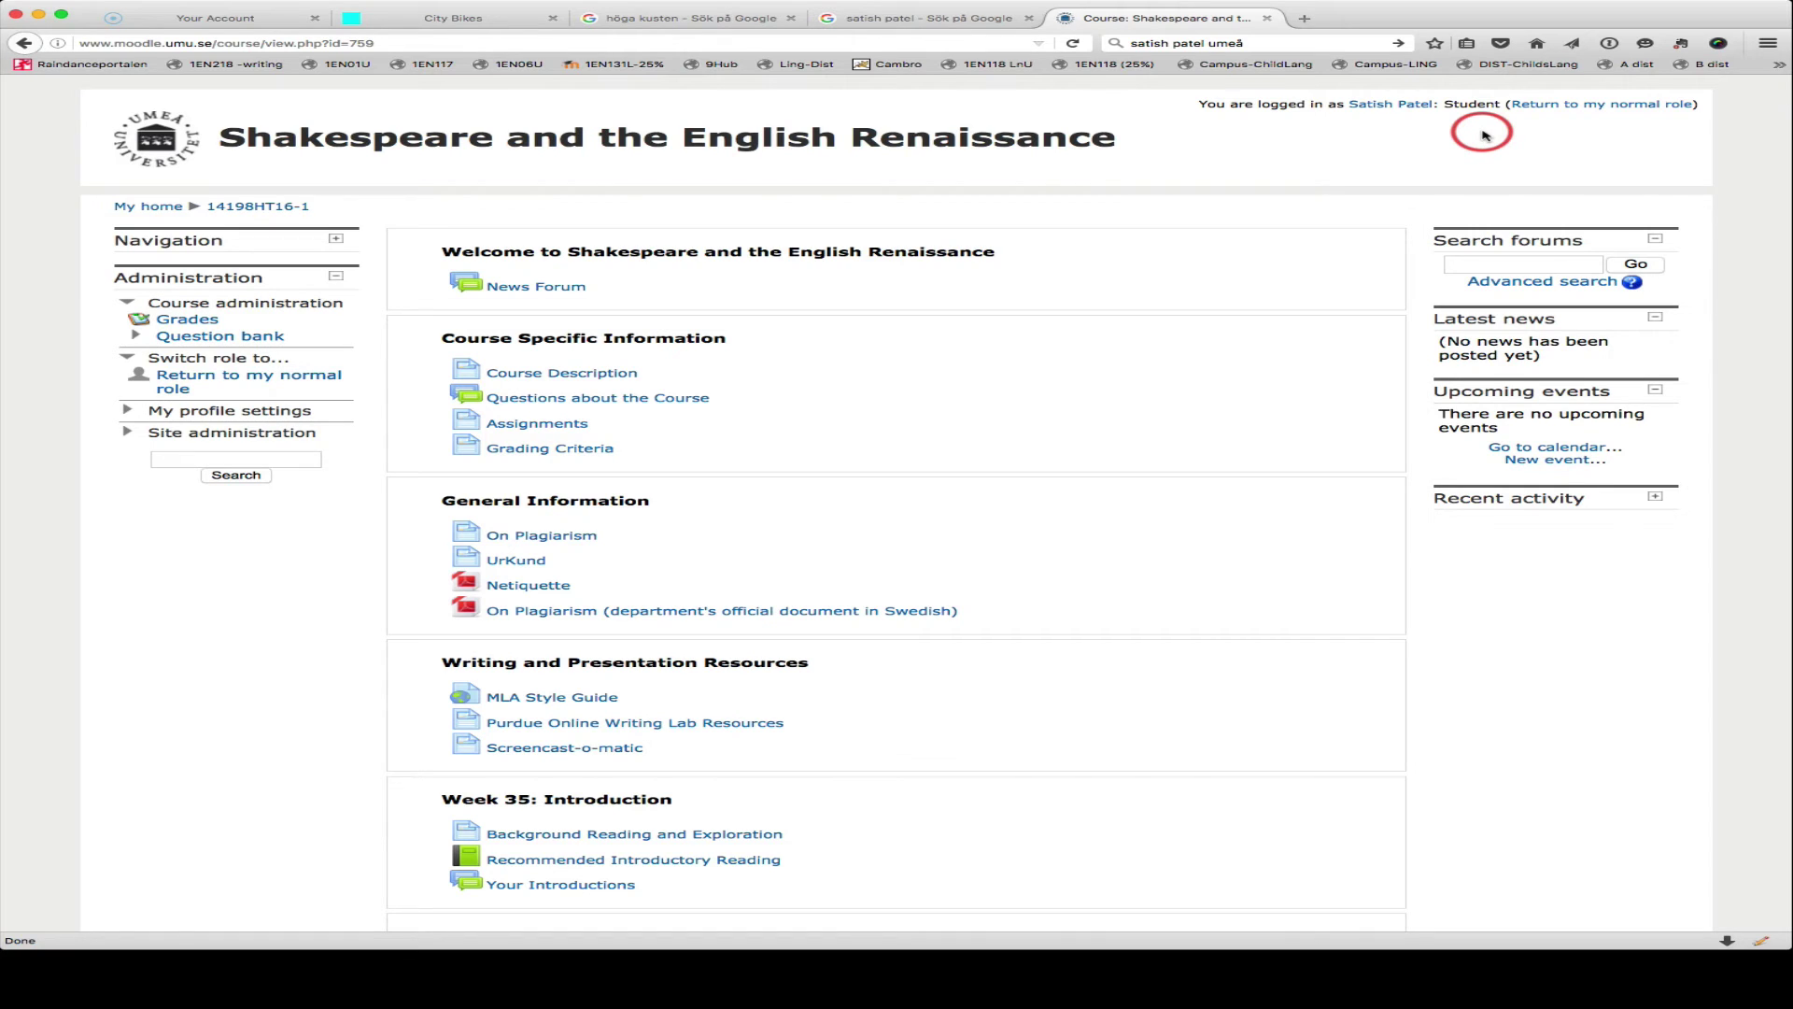
scroll(1069, 196, down, 5)
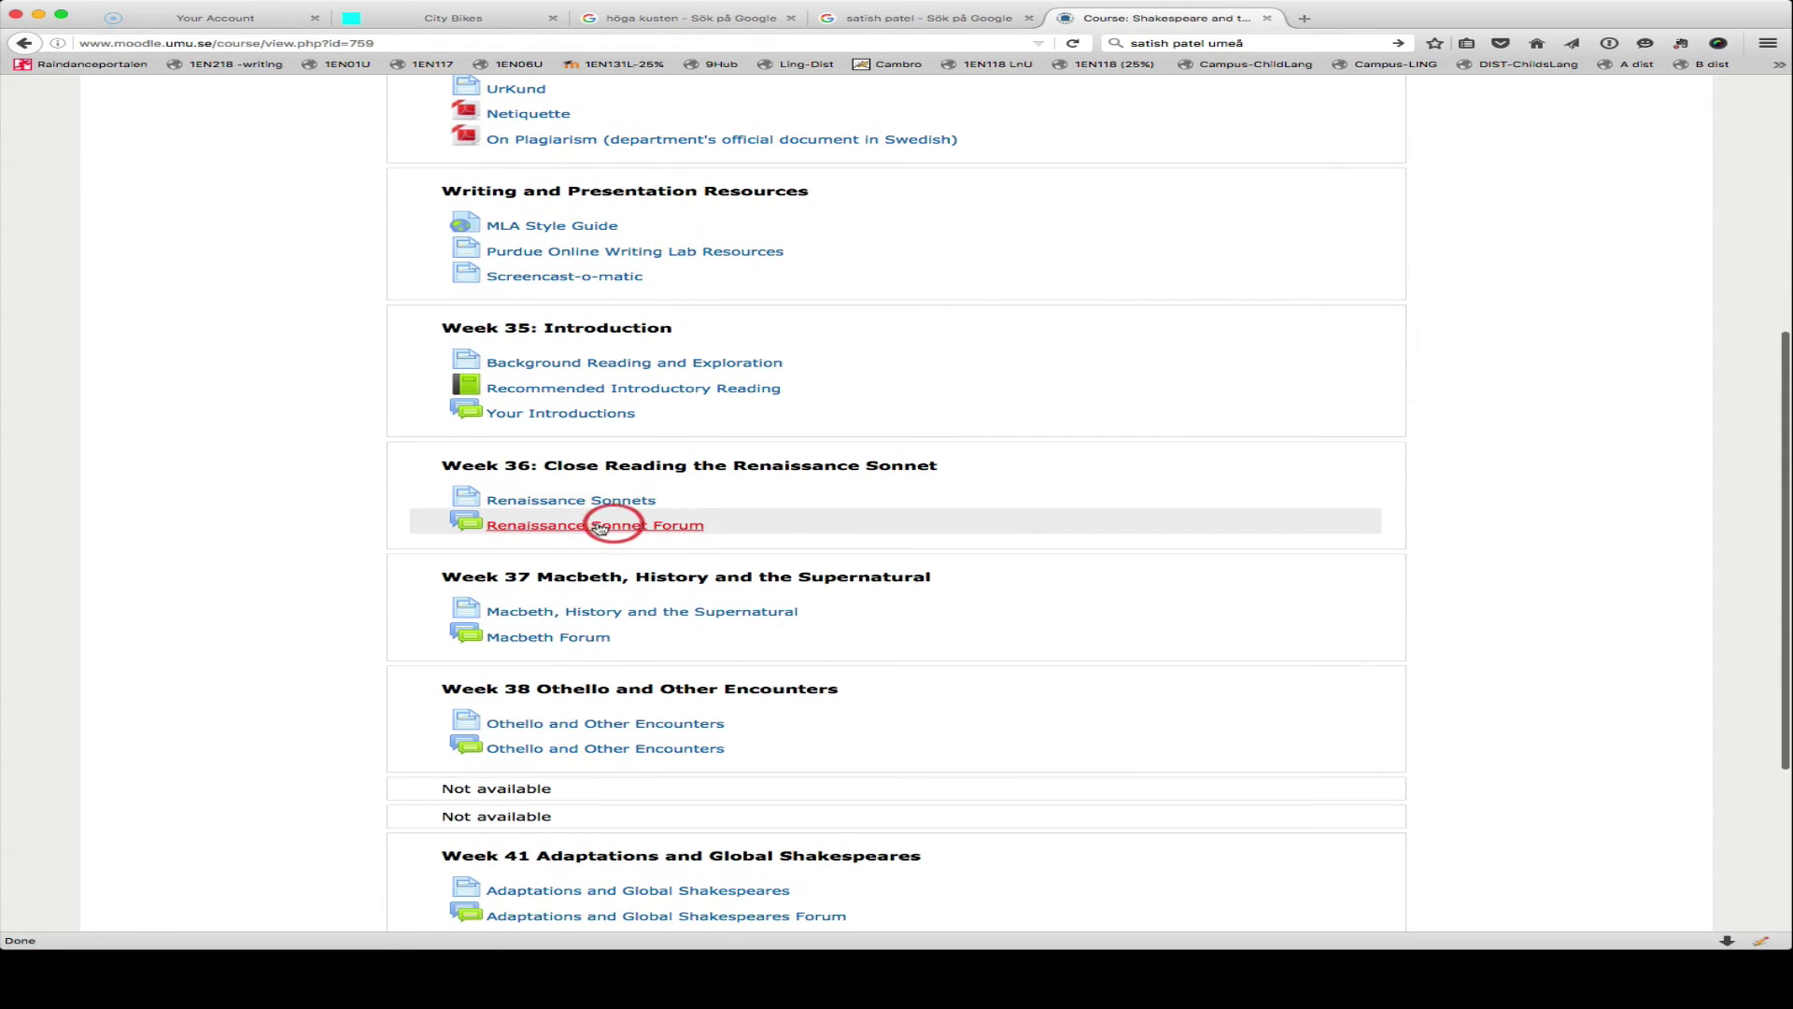
click(598, 526)
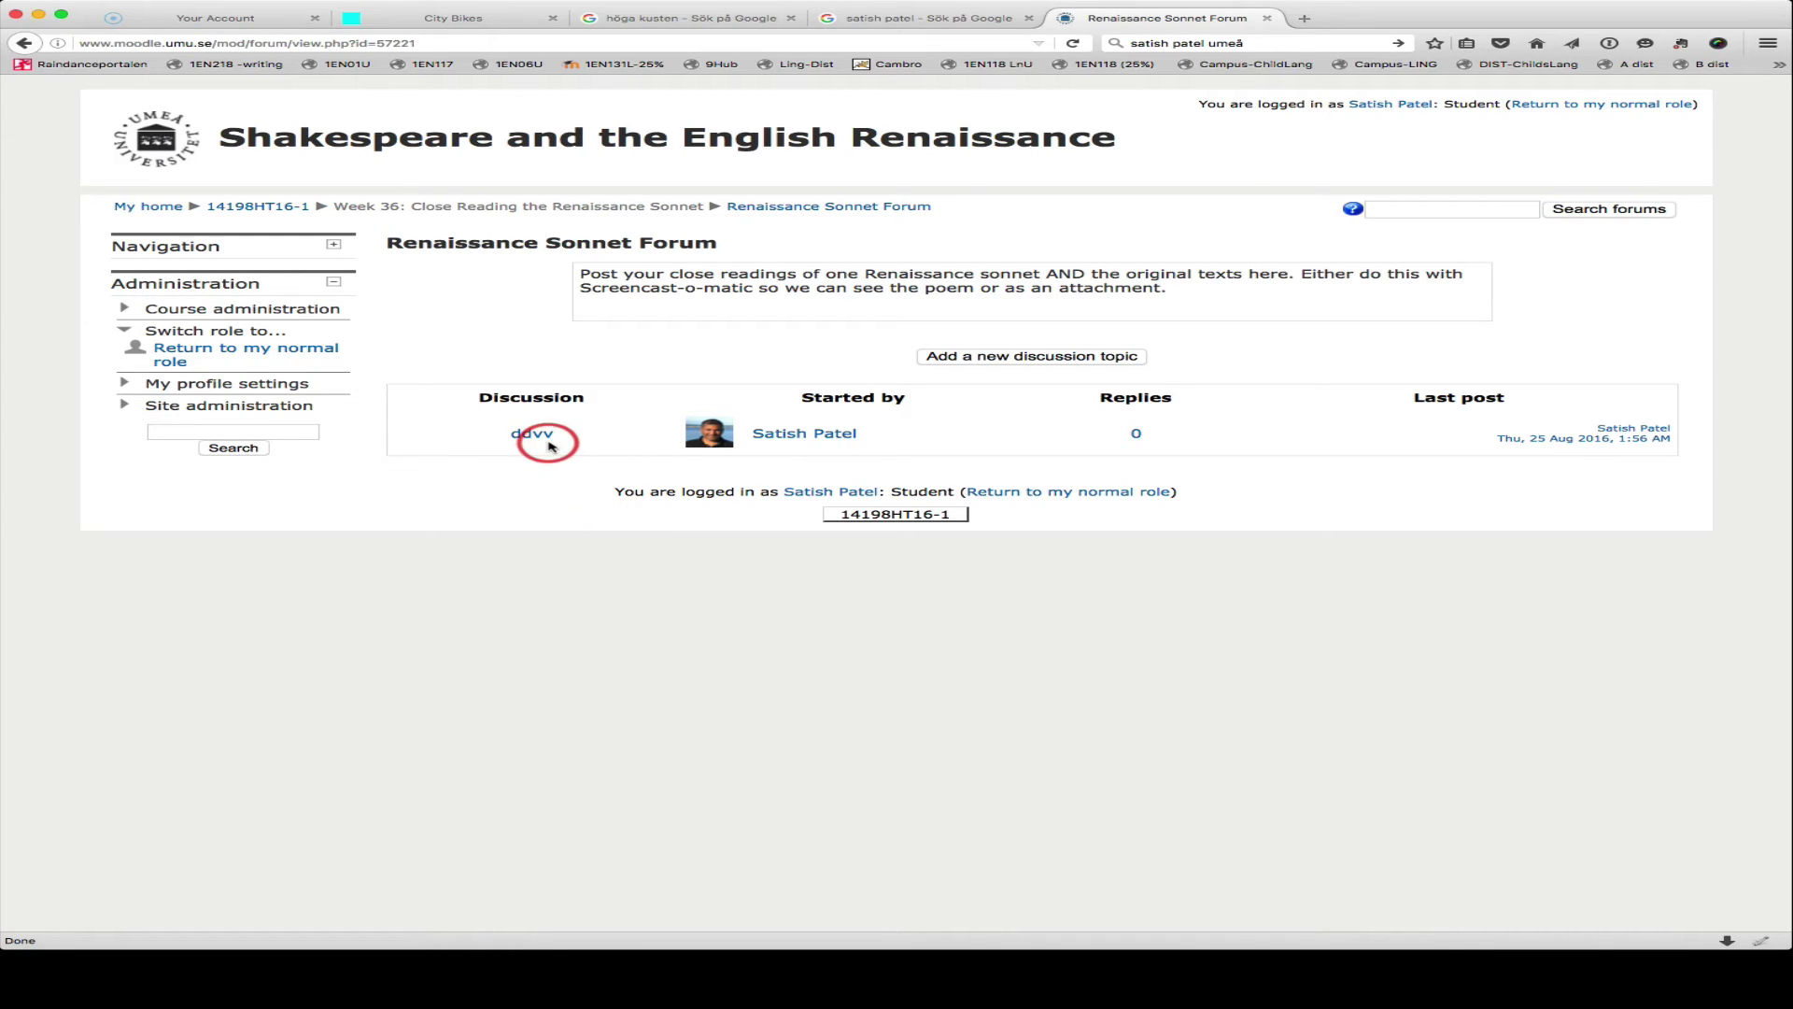
Step: Add a new discussion topic with a subject ending in '- My topic'
click(1002, 358)
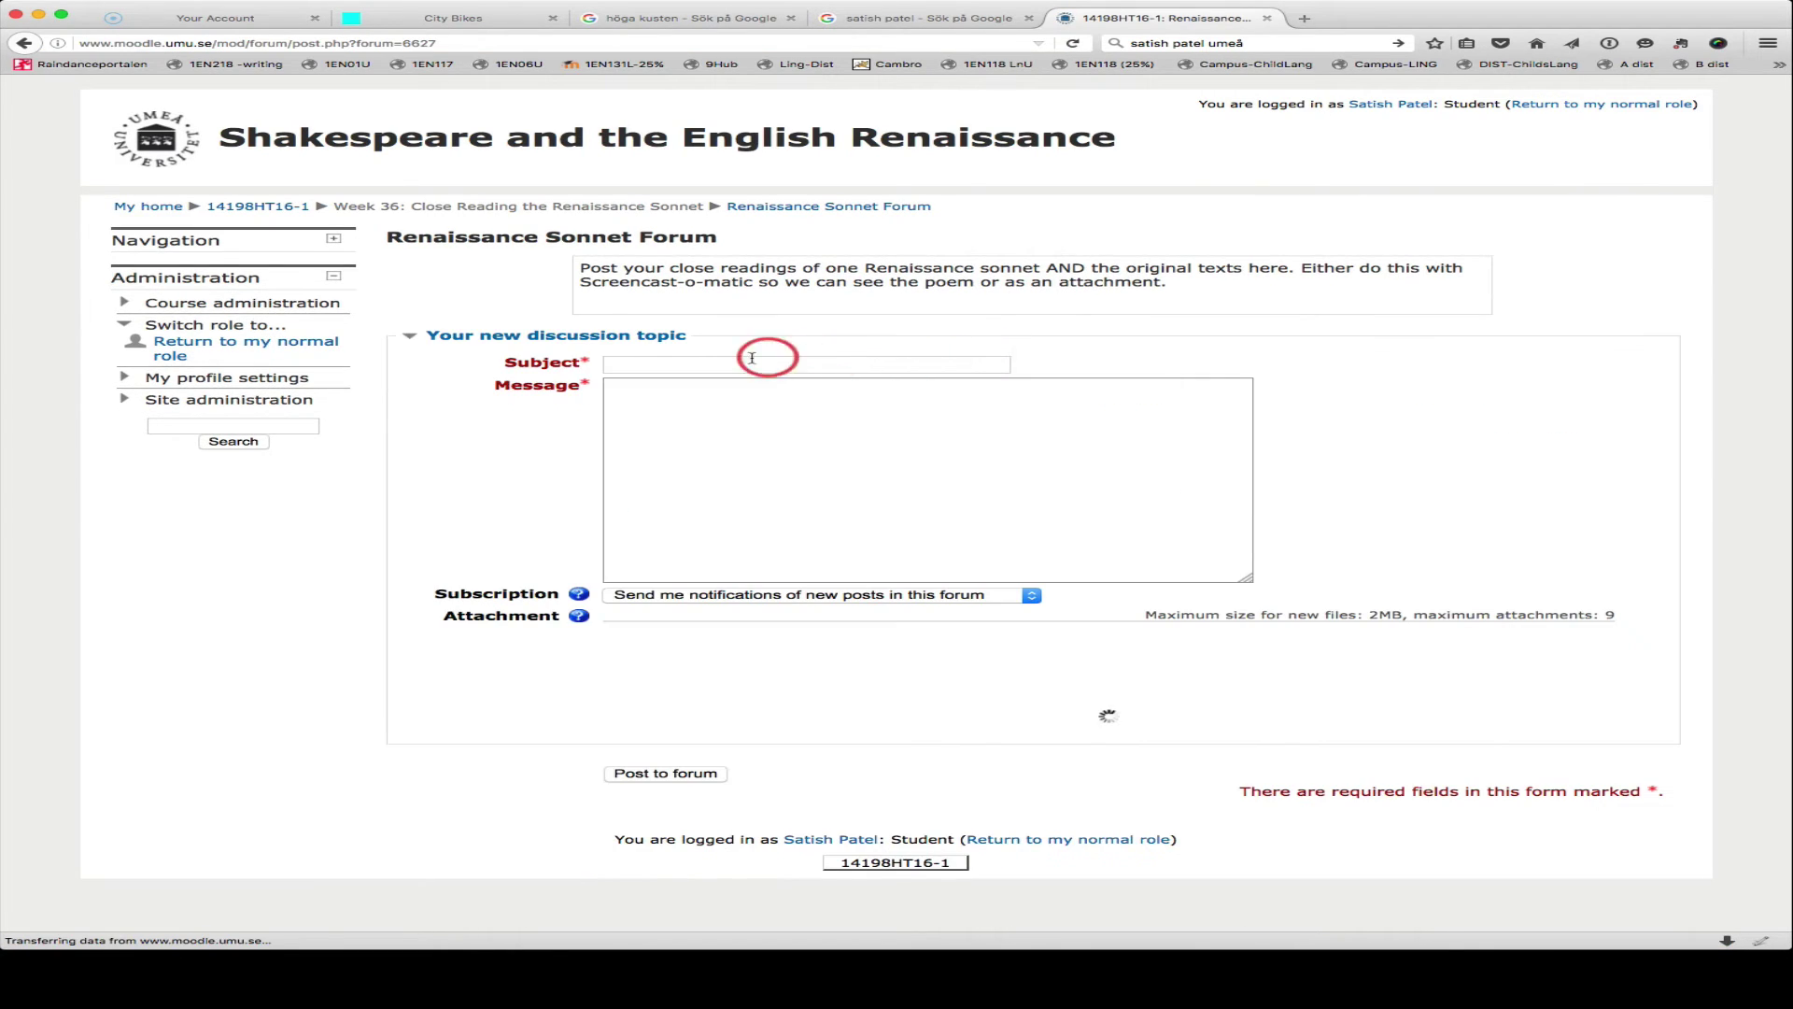
click(689, 367)
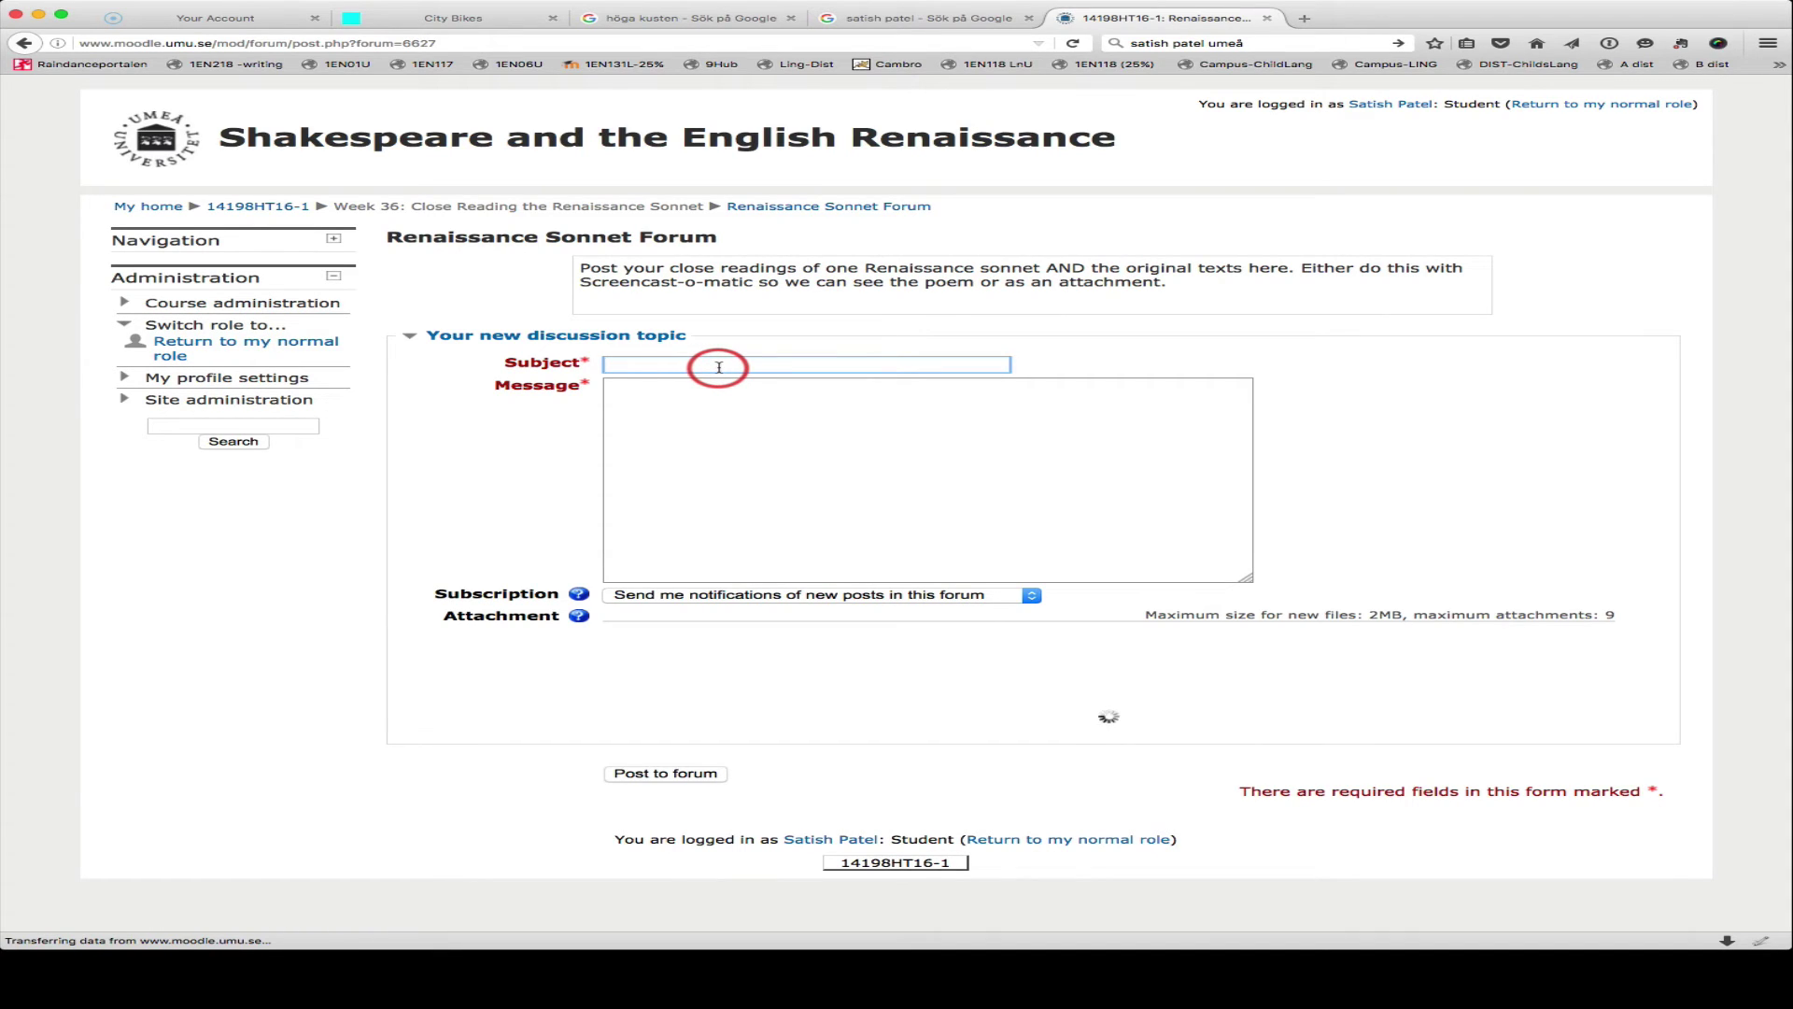
text(Satish)
text(- )
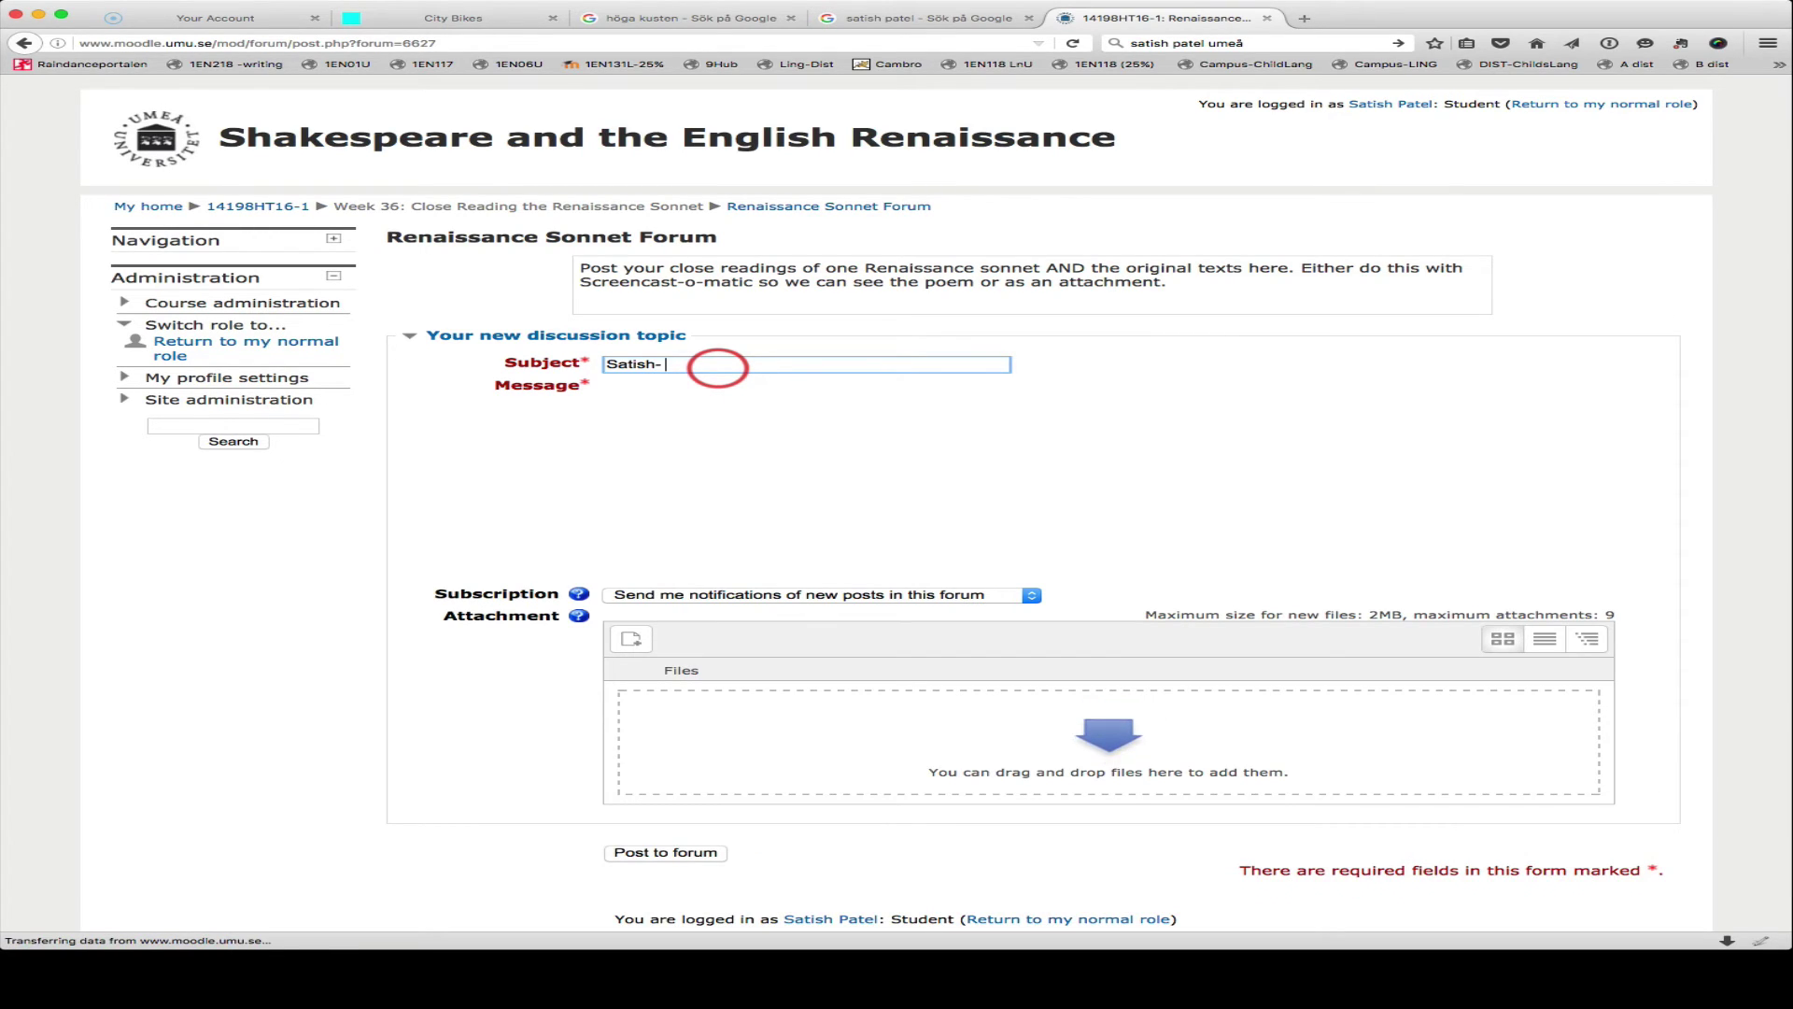
text(My topic)
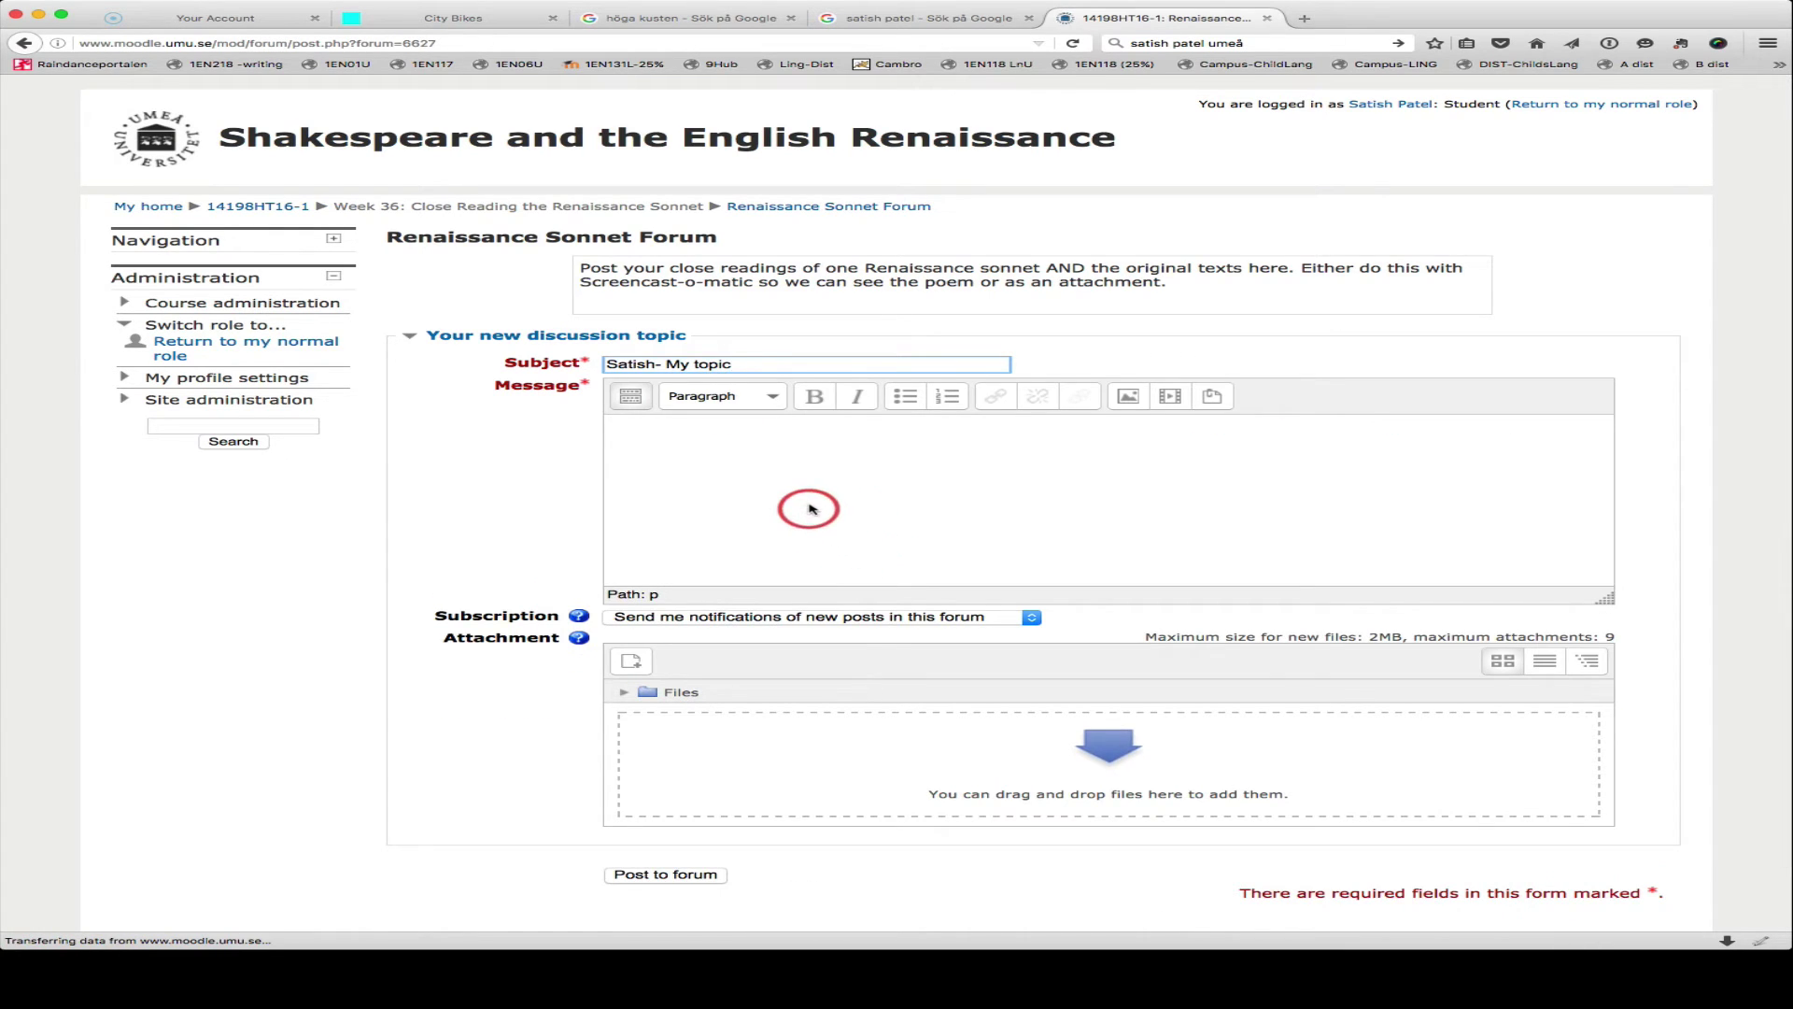
Step: Write the message body with a final line 'My presentation' and select that text
click(810, 505)
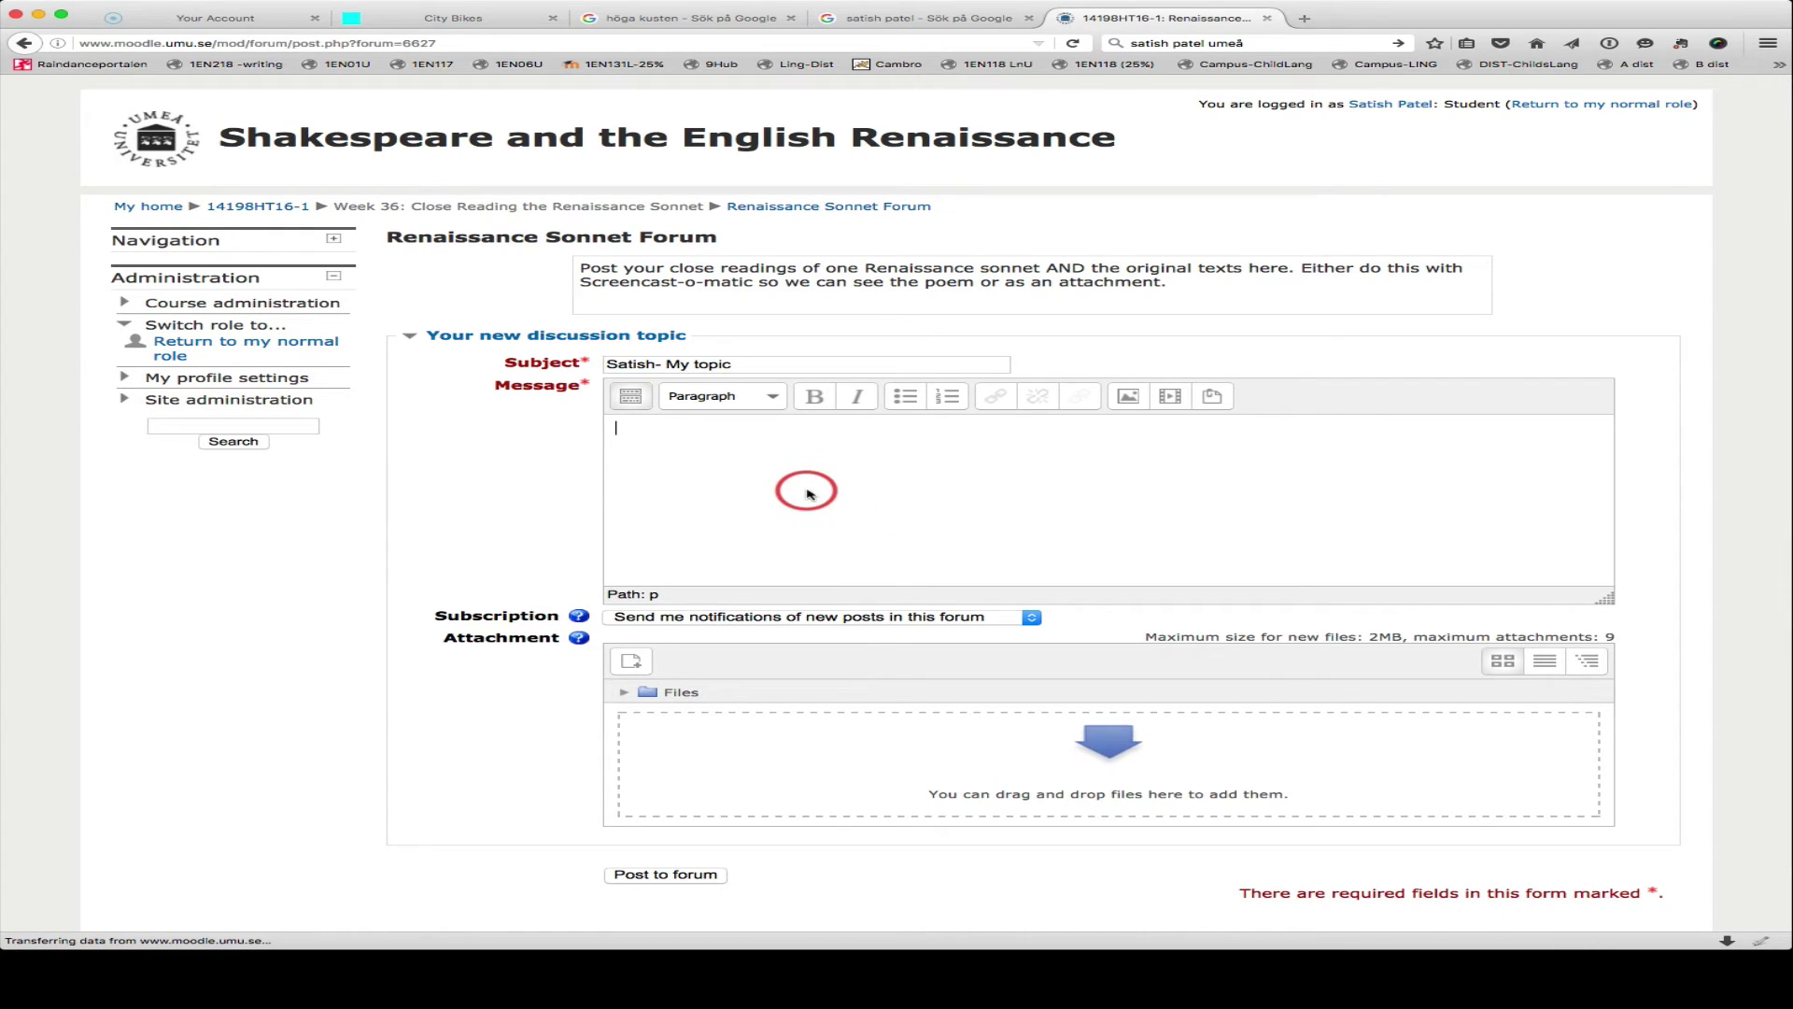
click(633, 396)
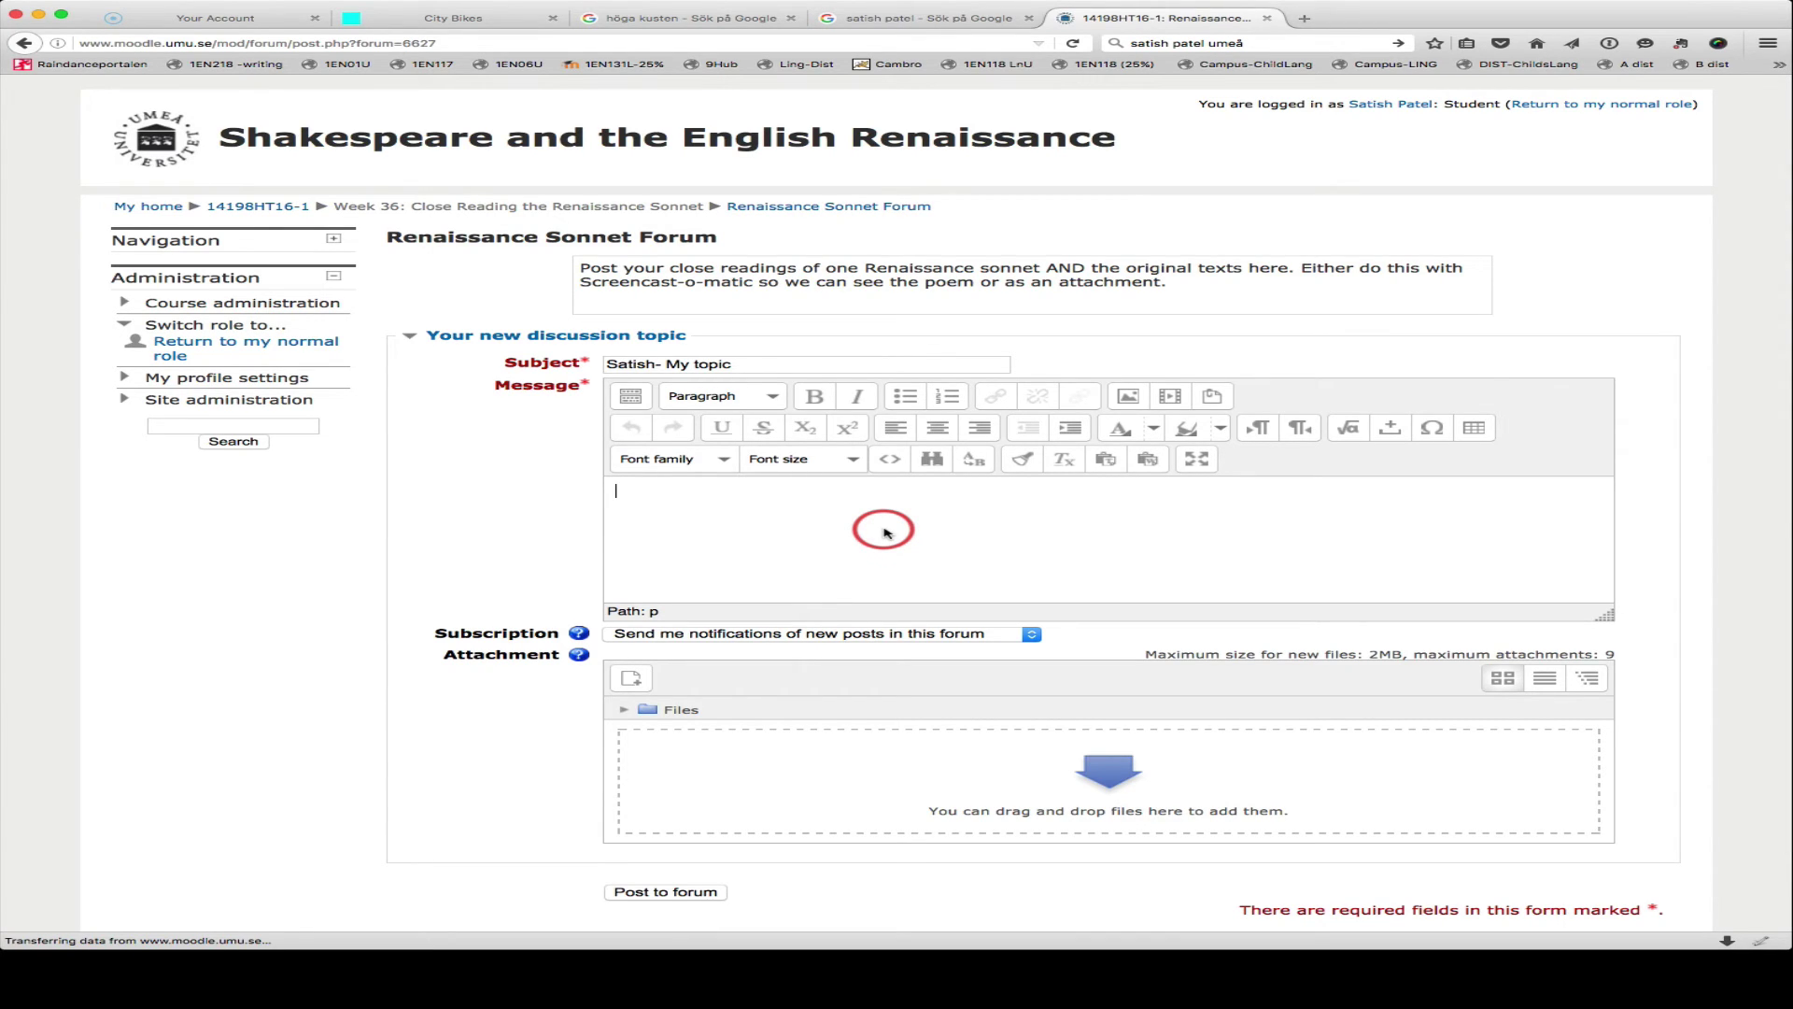
text(fkbg  ffa ö jwevj)
key(Return)
text(My presentation)
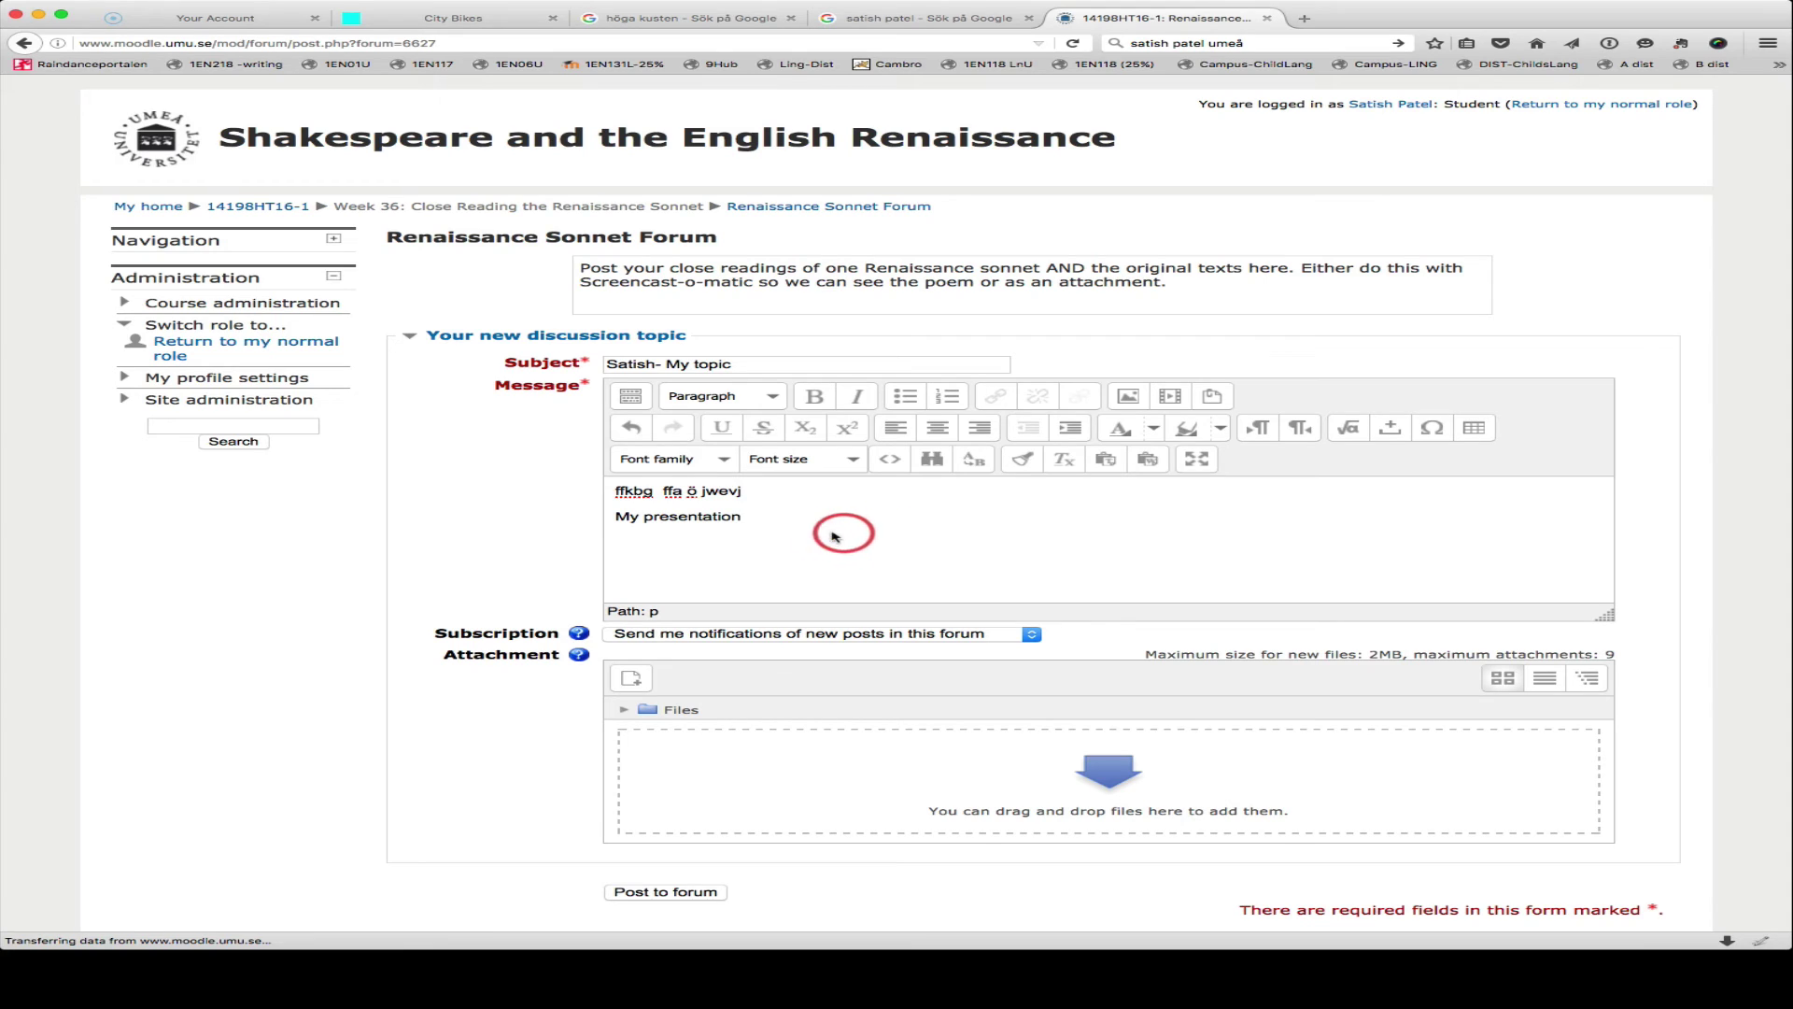
drag(766, 517, 657, 519)
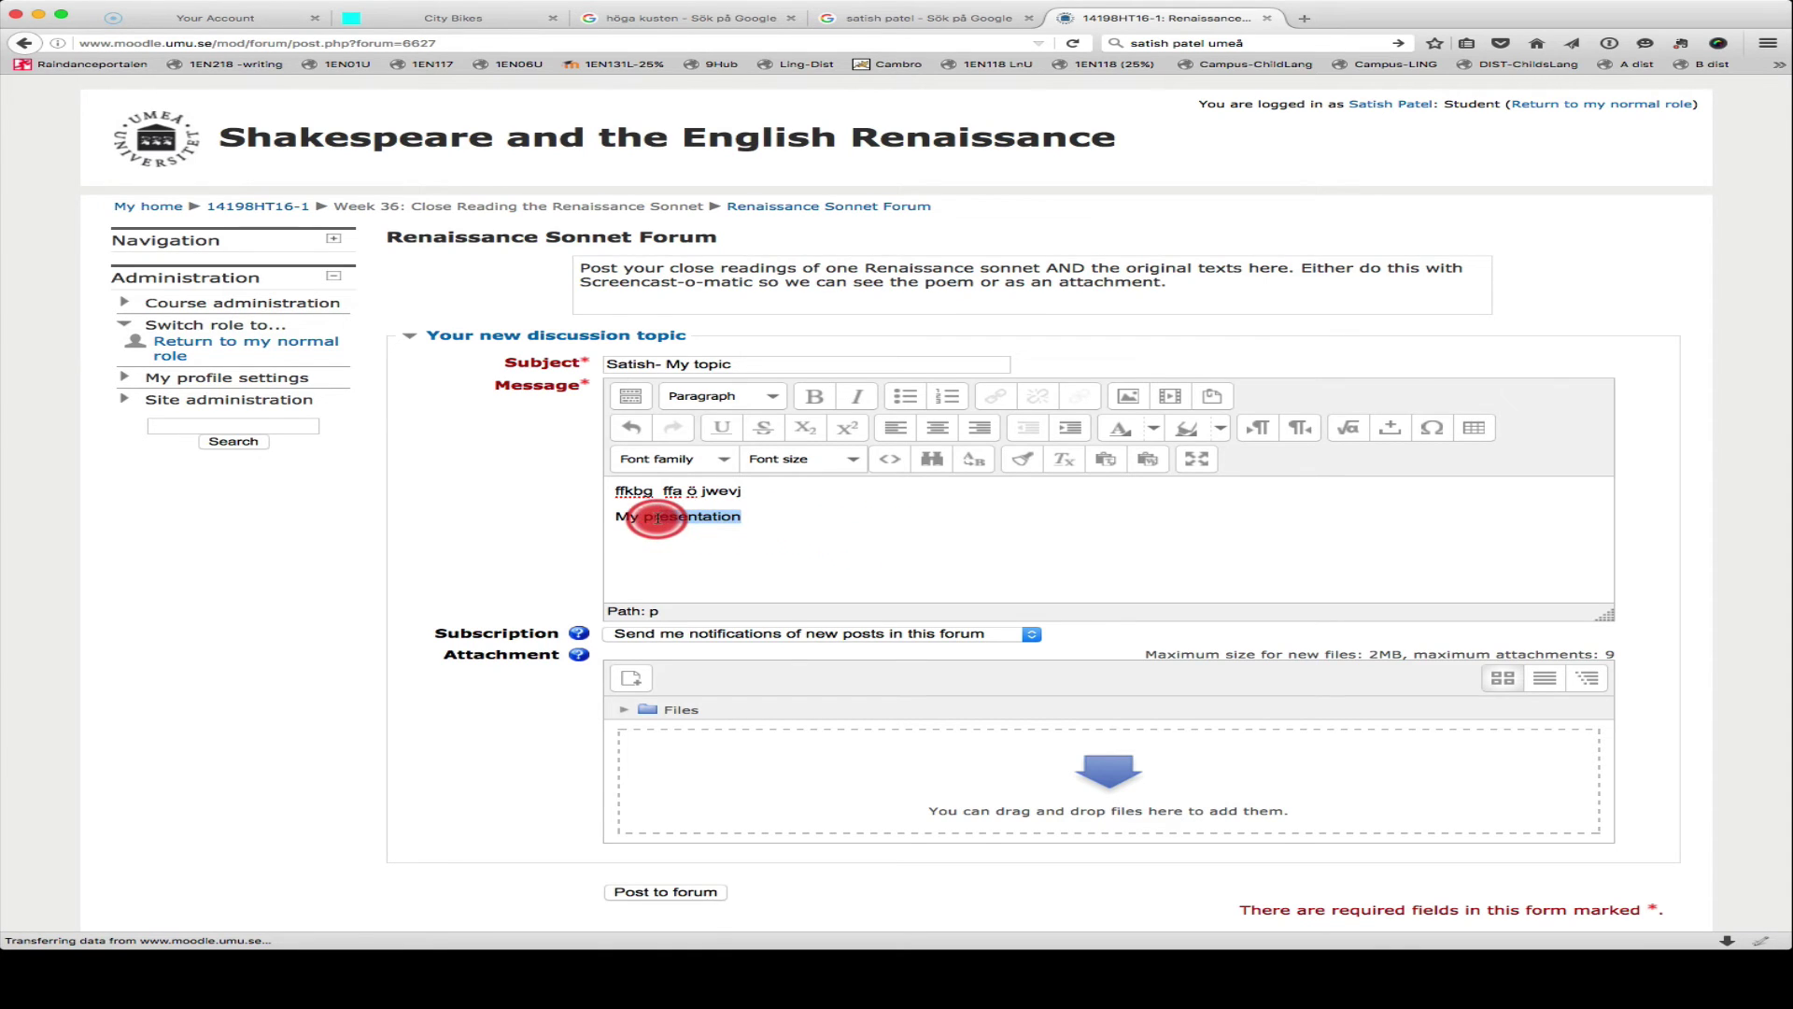
click(996, 396)
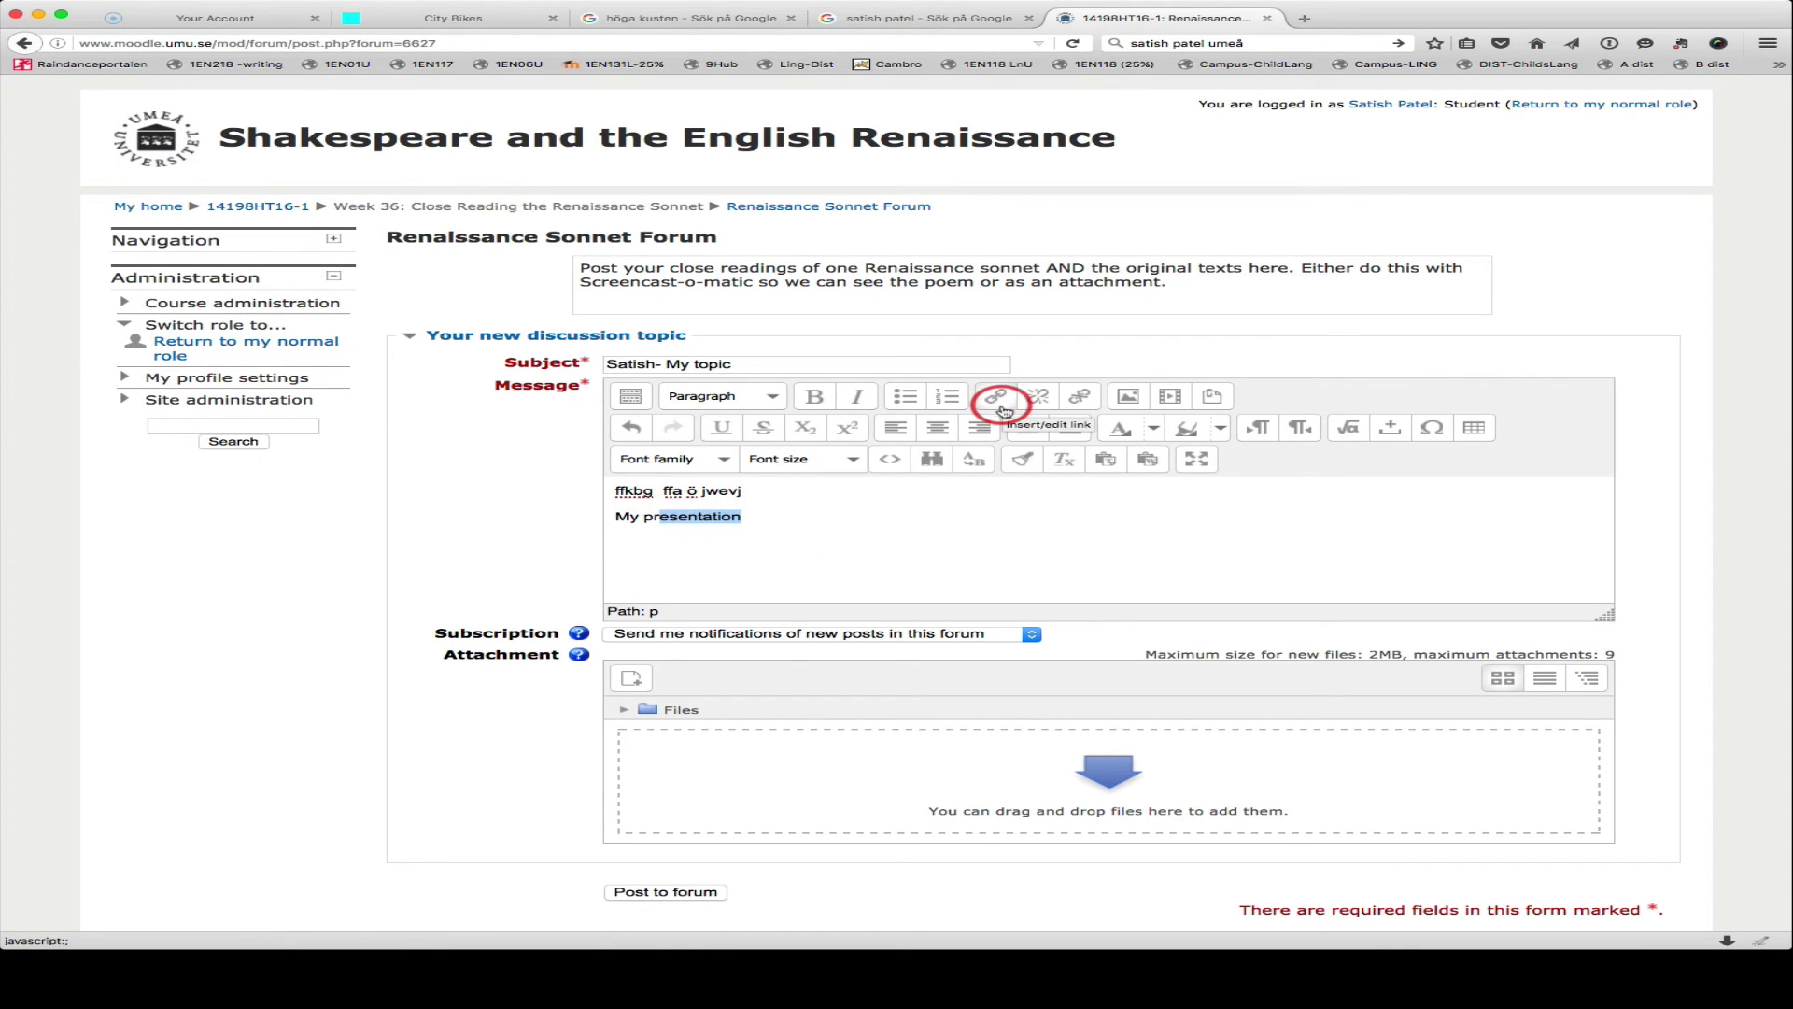
Step: Link 'My presentation' to the pasted screencast URL with target Open in new window (_blank)
click(1093, 528)
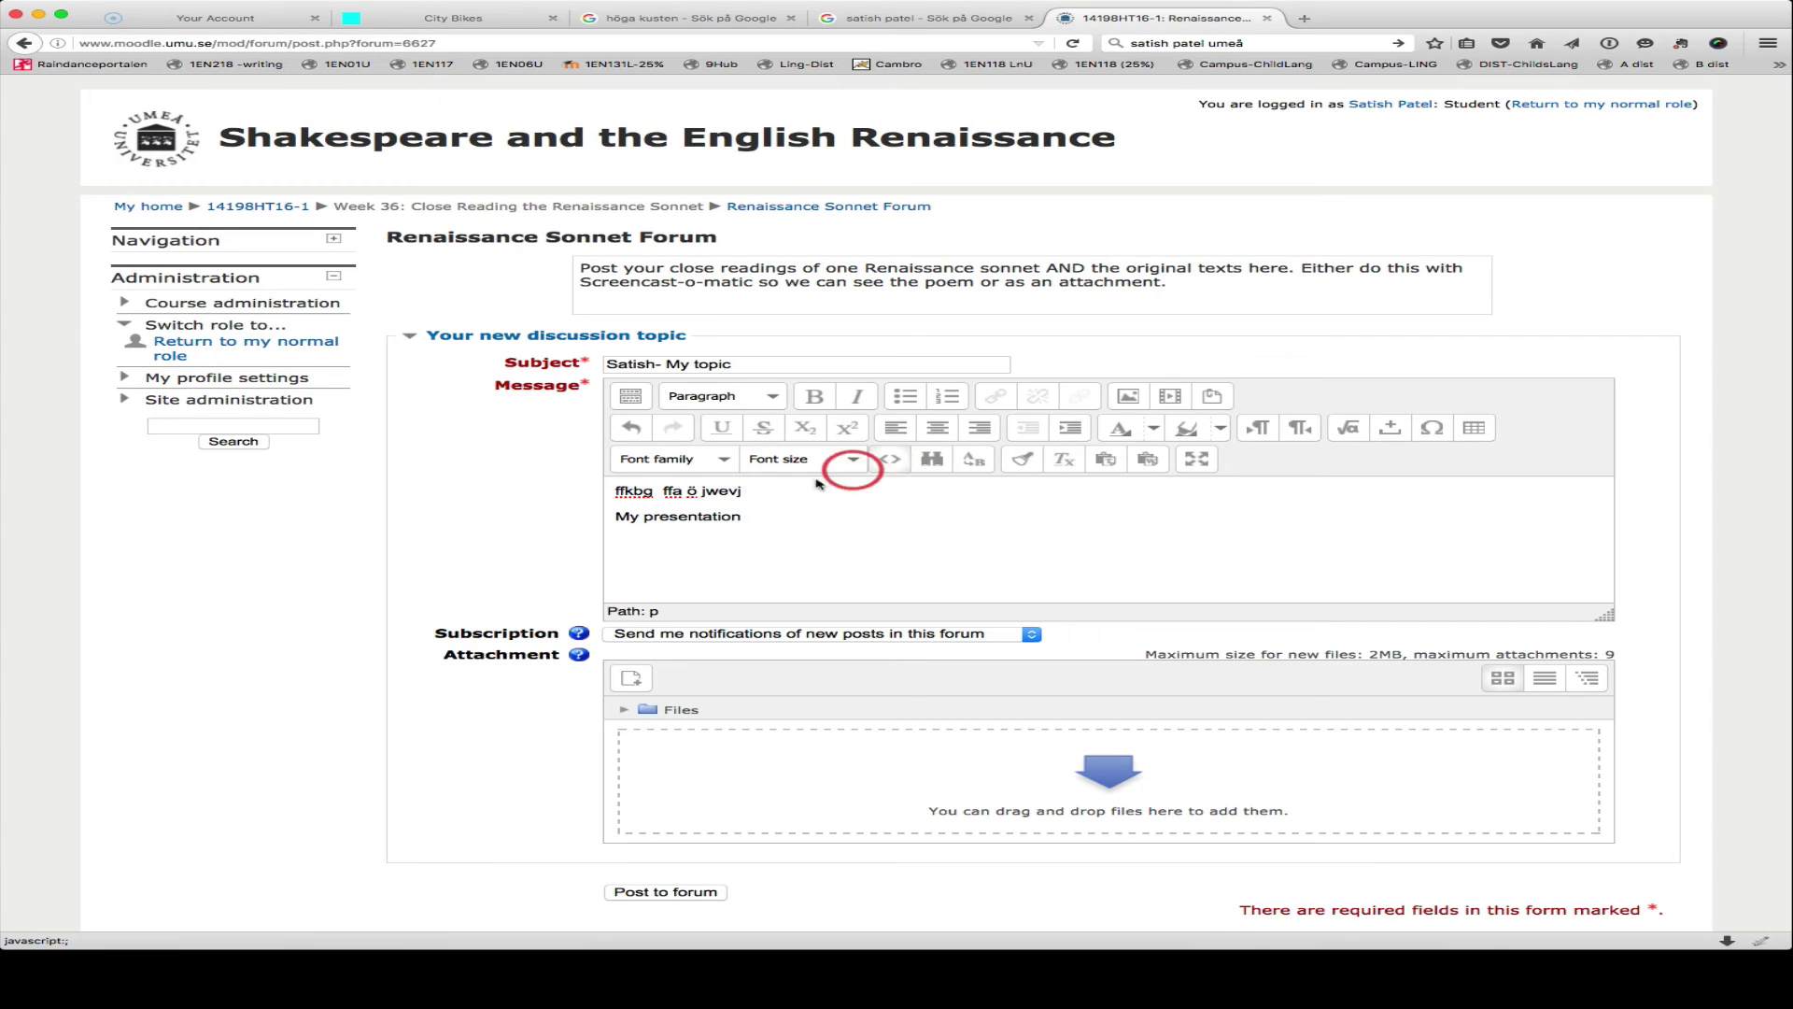
drag(752, 516, 620, 514)
click(996, 396)
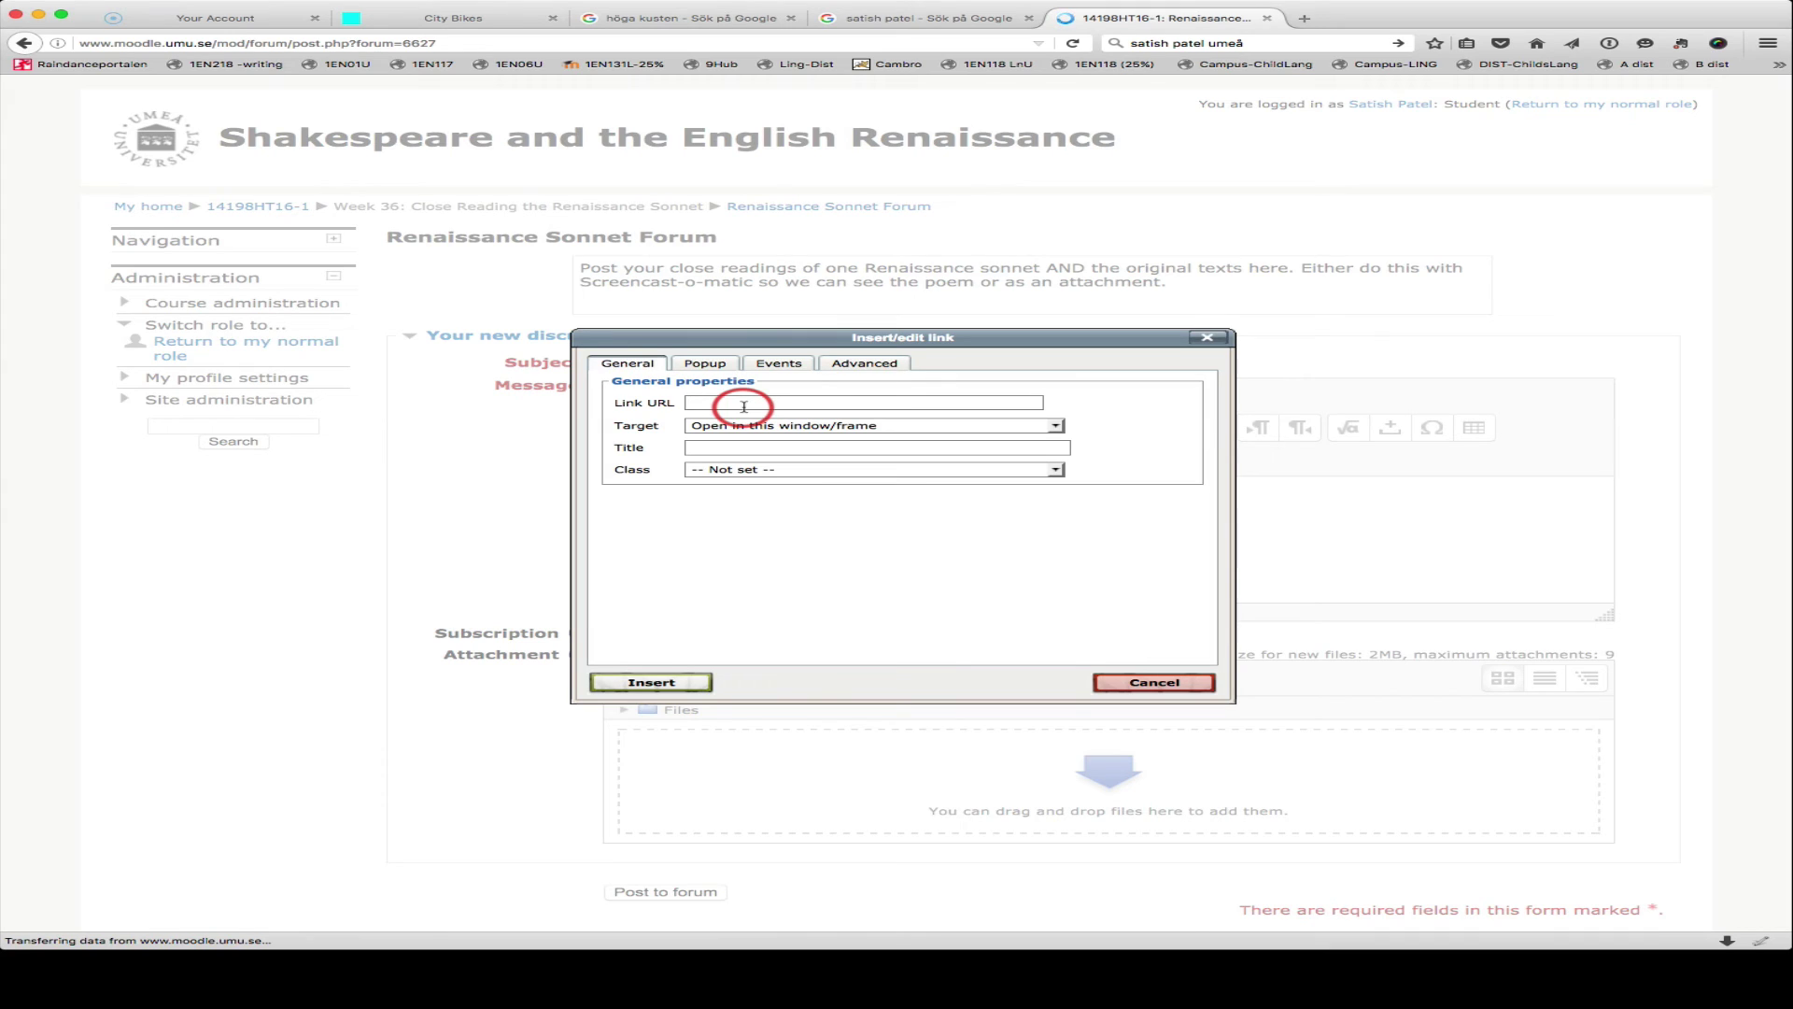
right_click(744, 407)
click(803, 464)
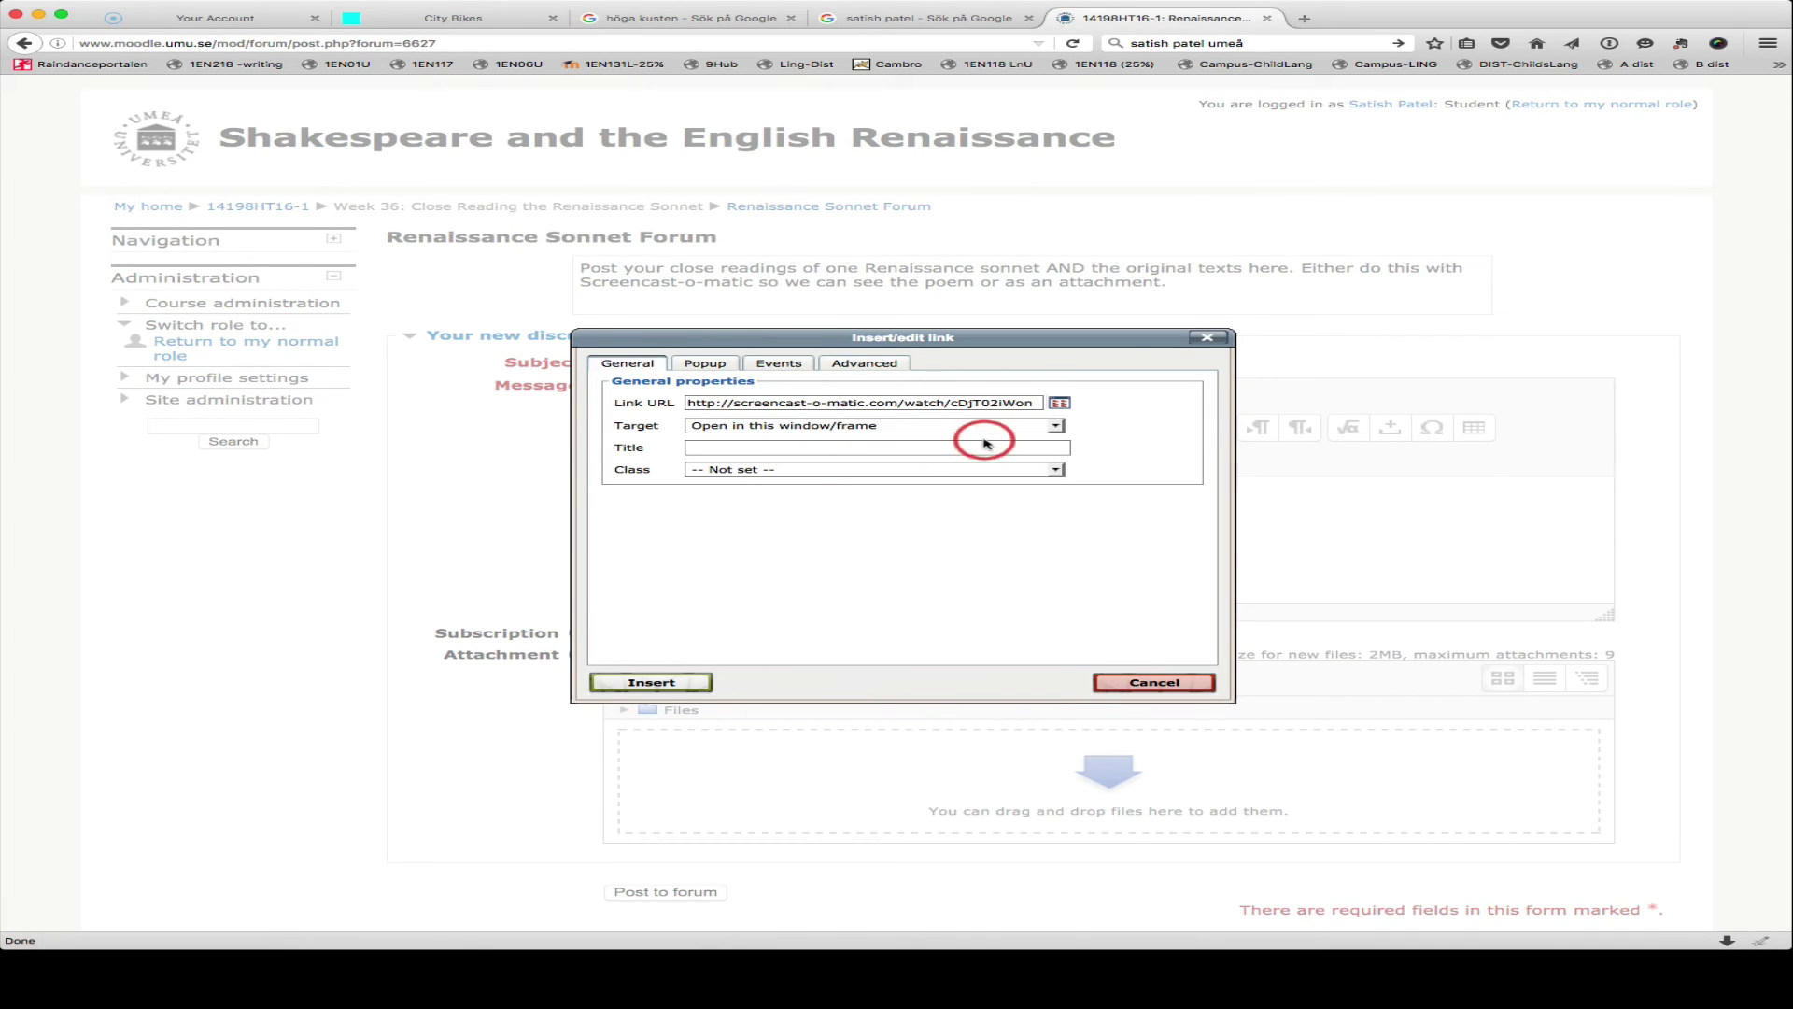
click(1055, 425)
click(997, 453)
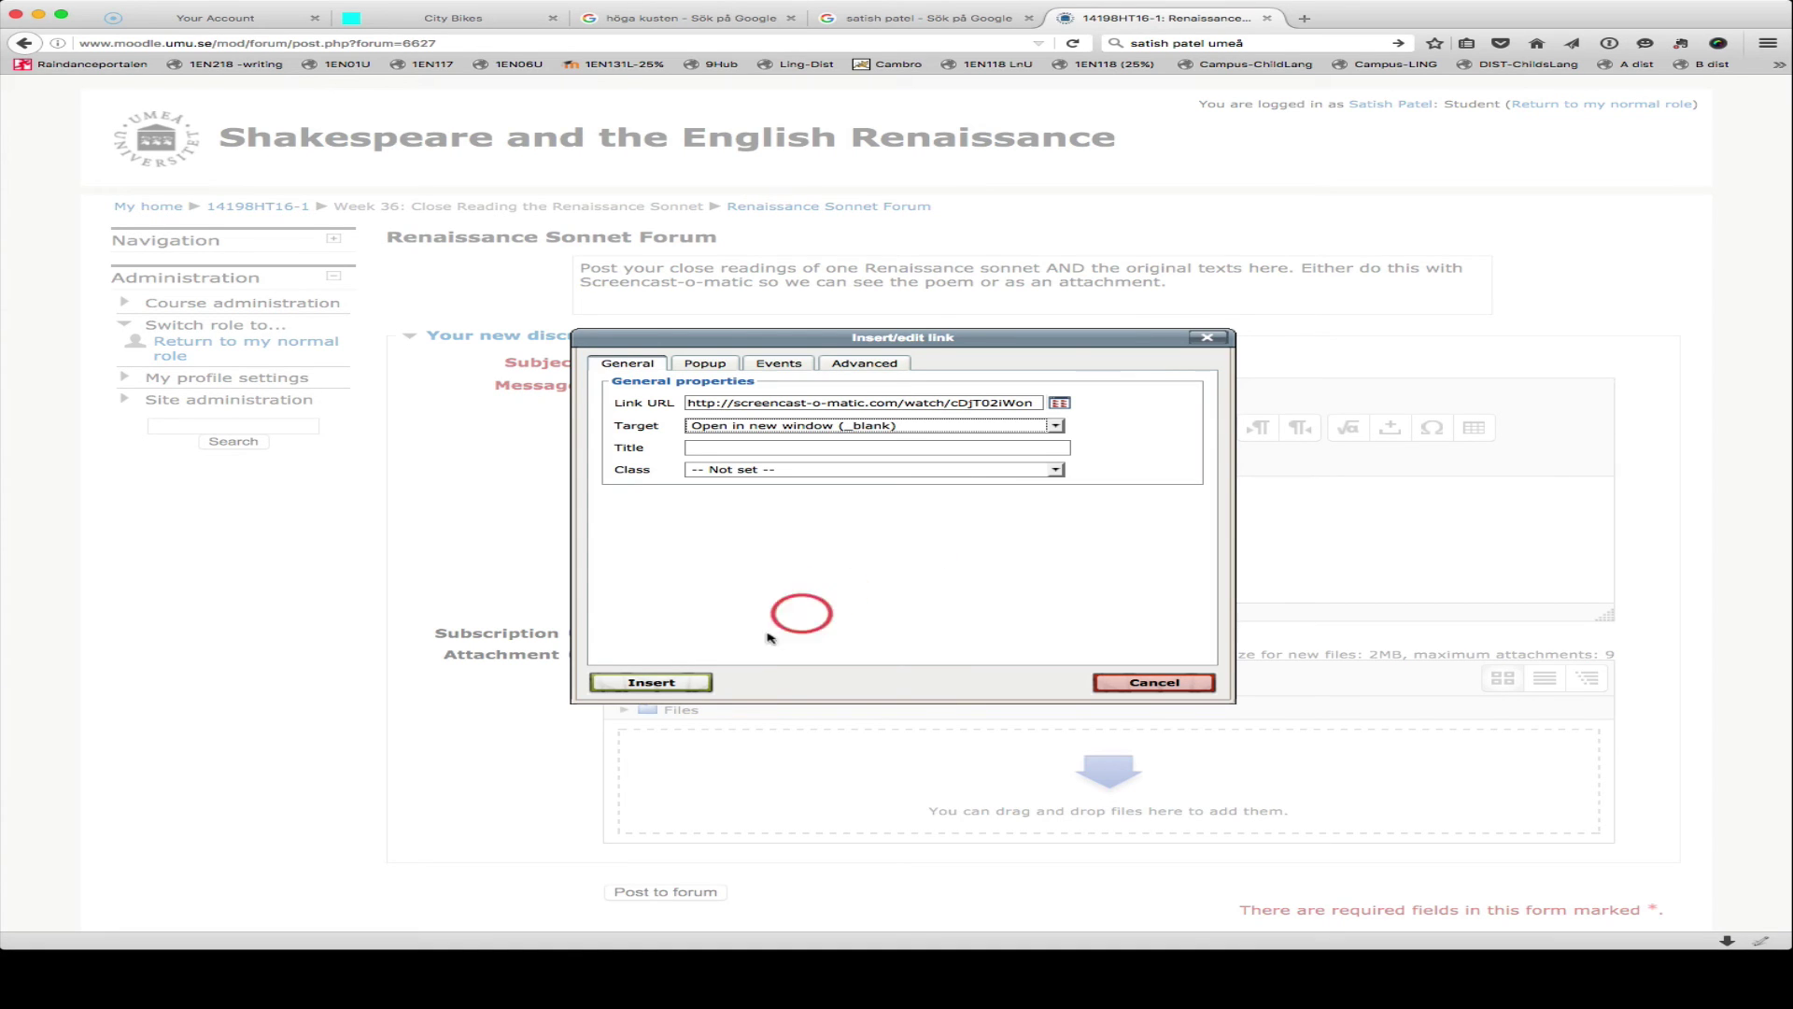
click(651, 682)
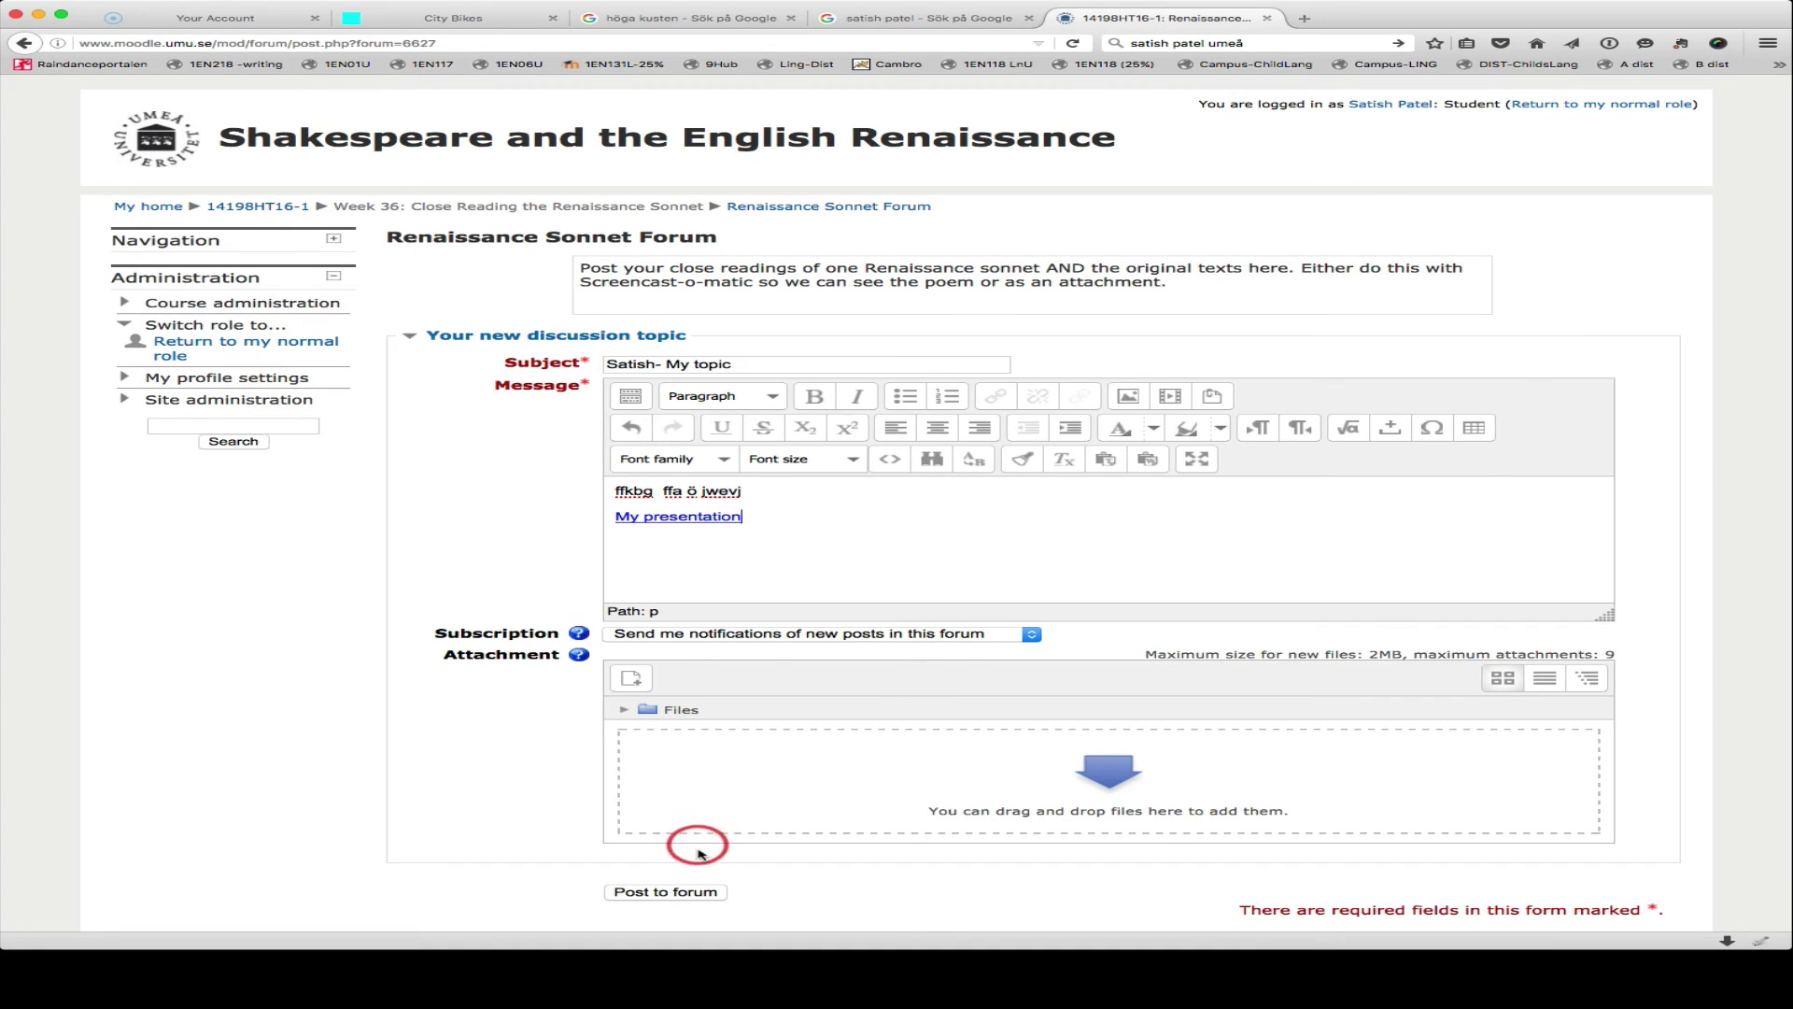
Step: Post the discussion to the forum, then open it from the forum's discussion list
click(685, 892)
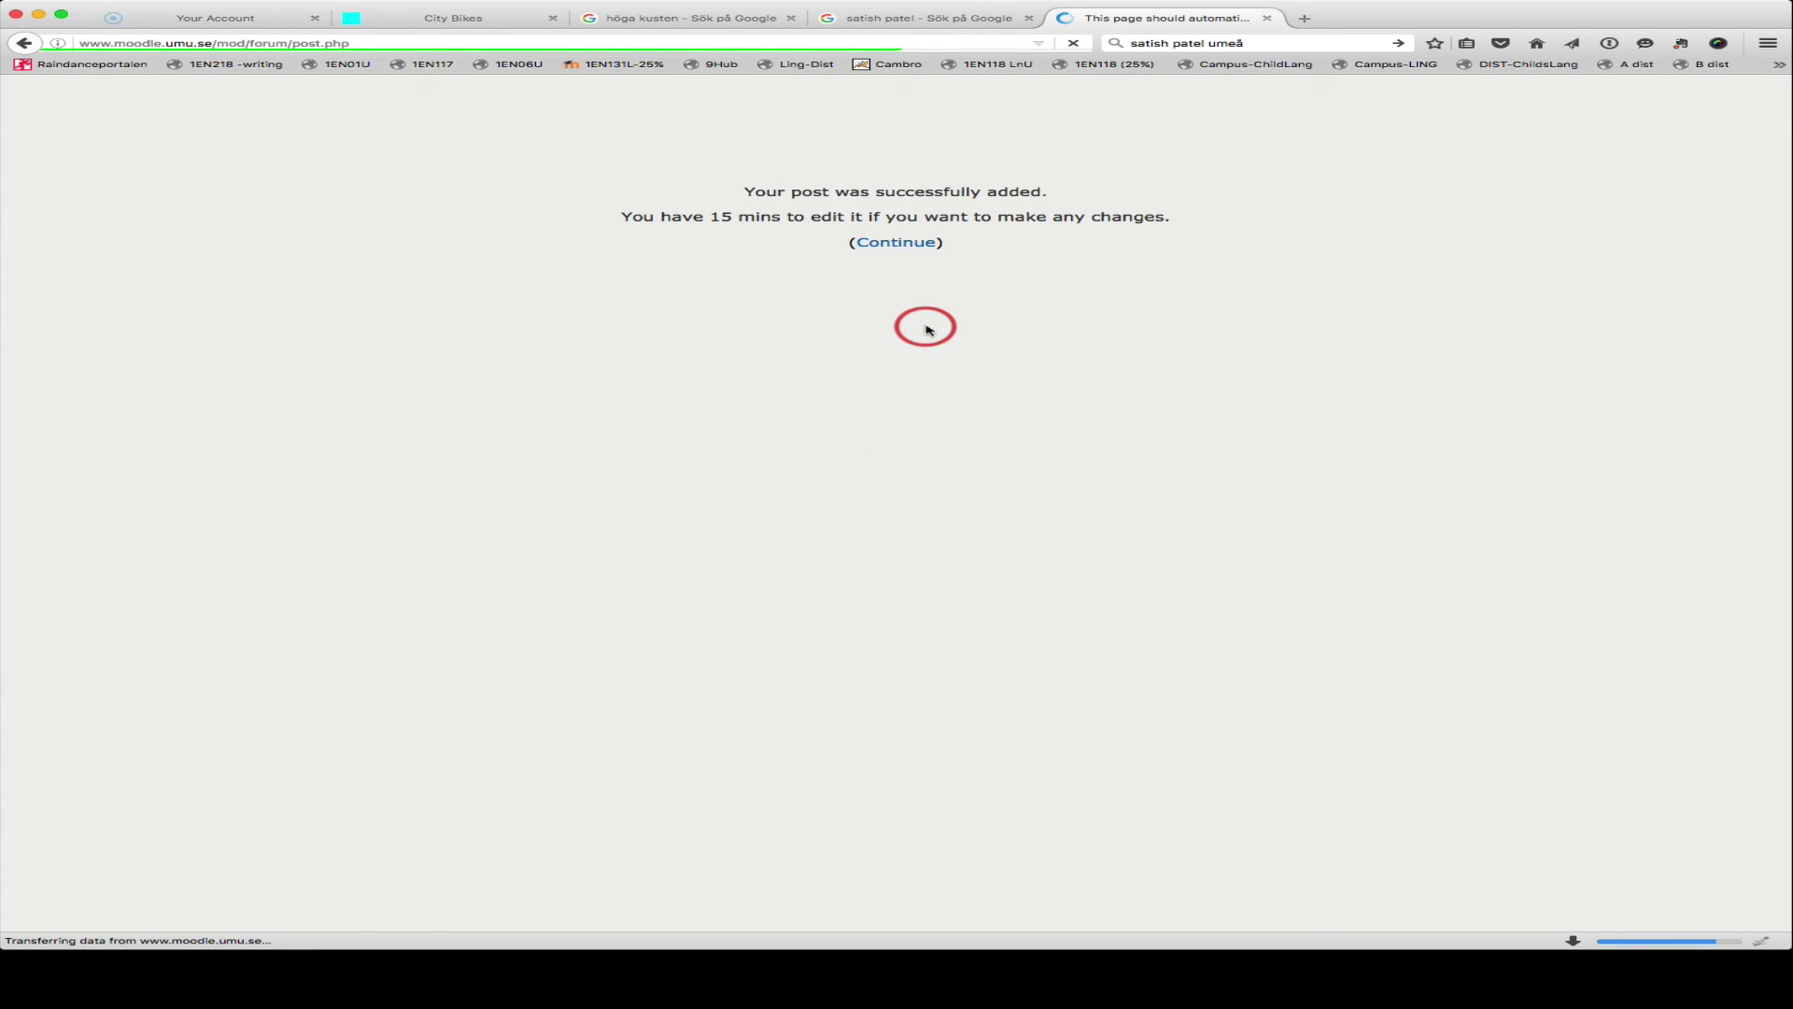
click(898, 245)
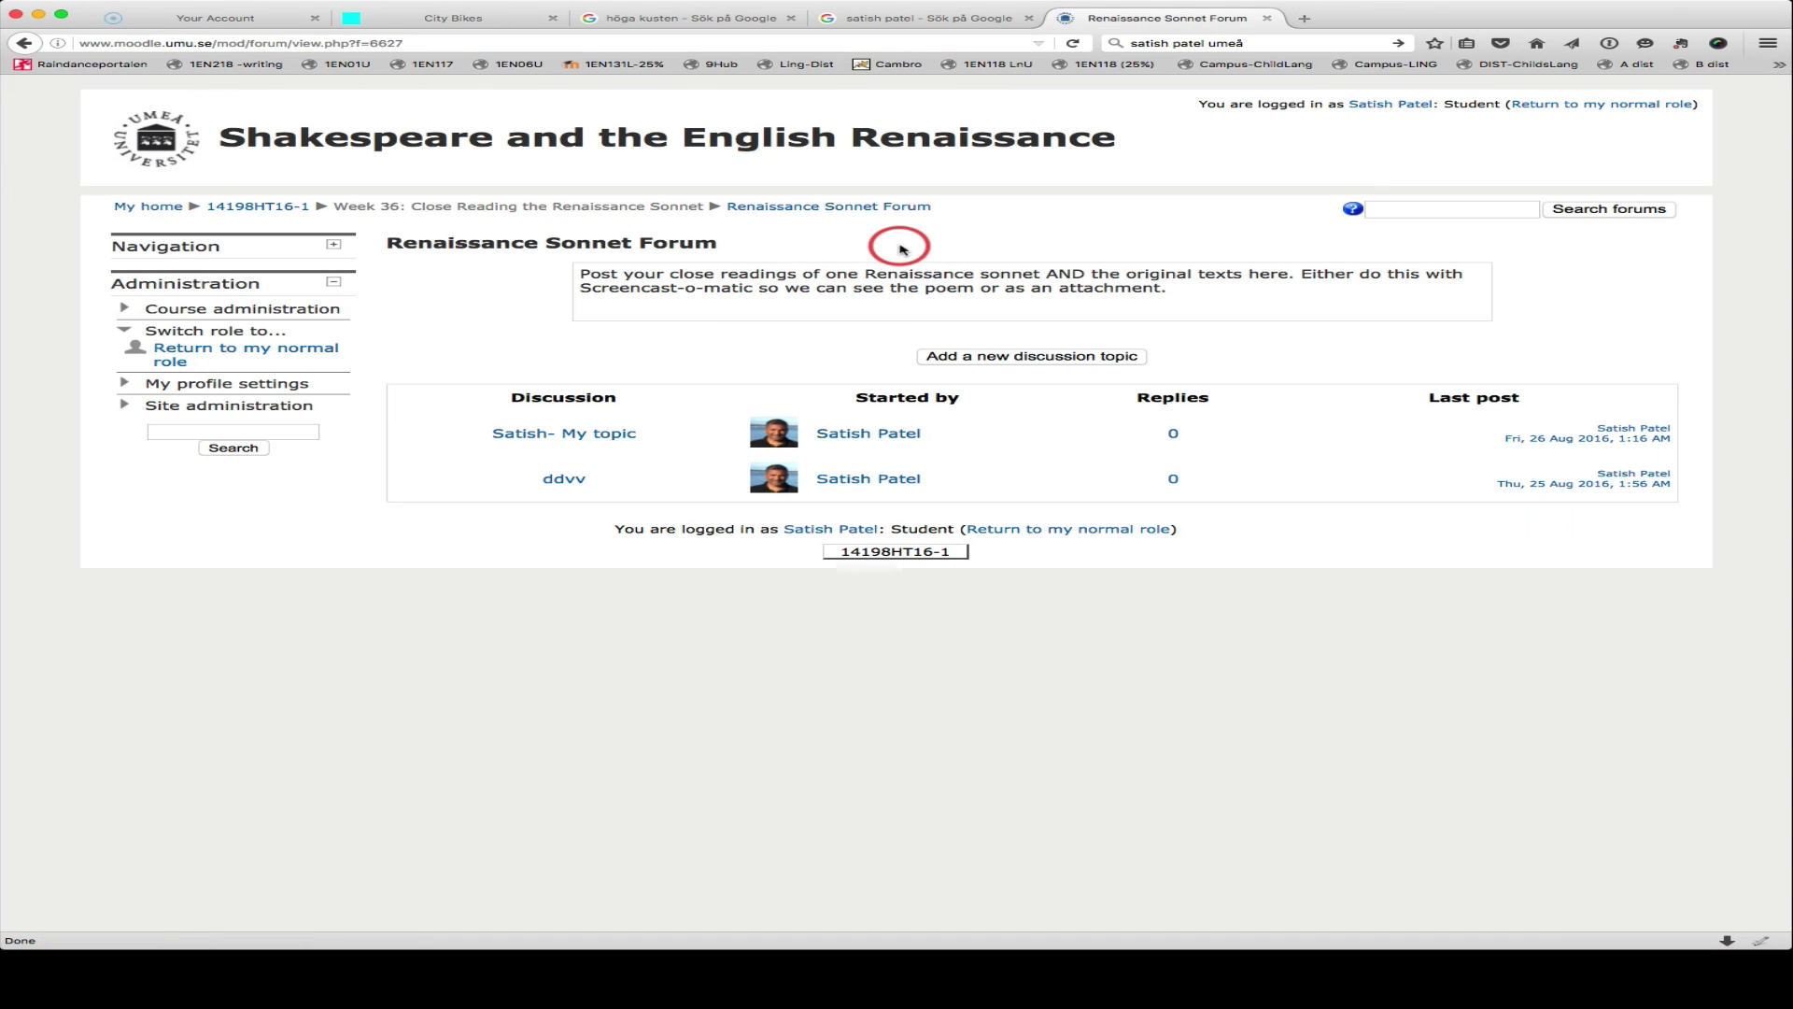
click(561, 434)
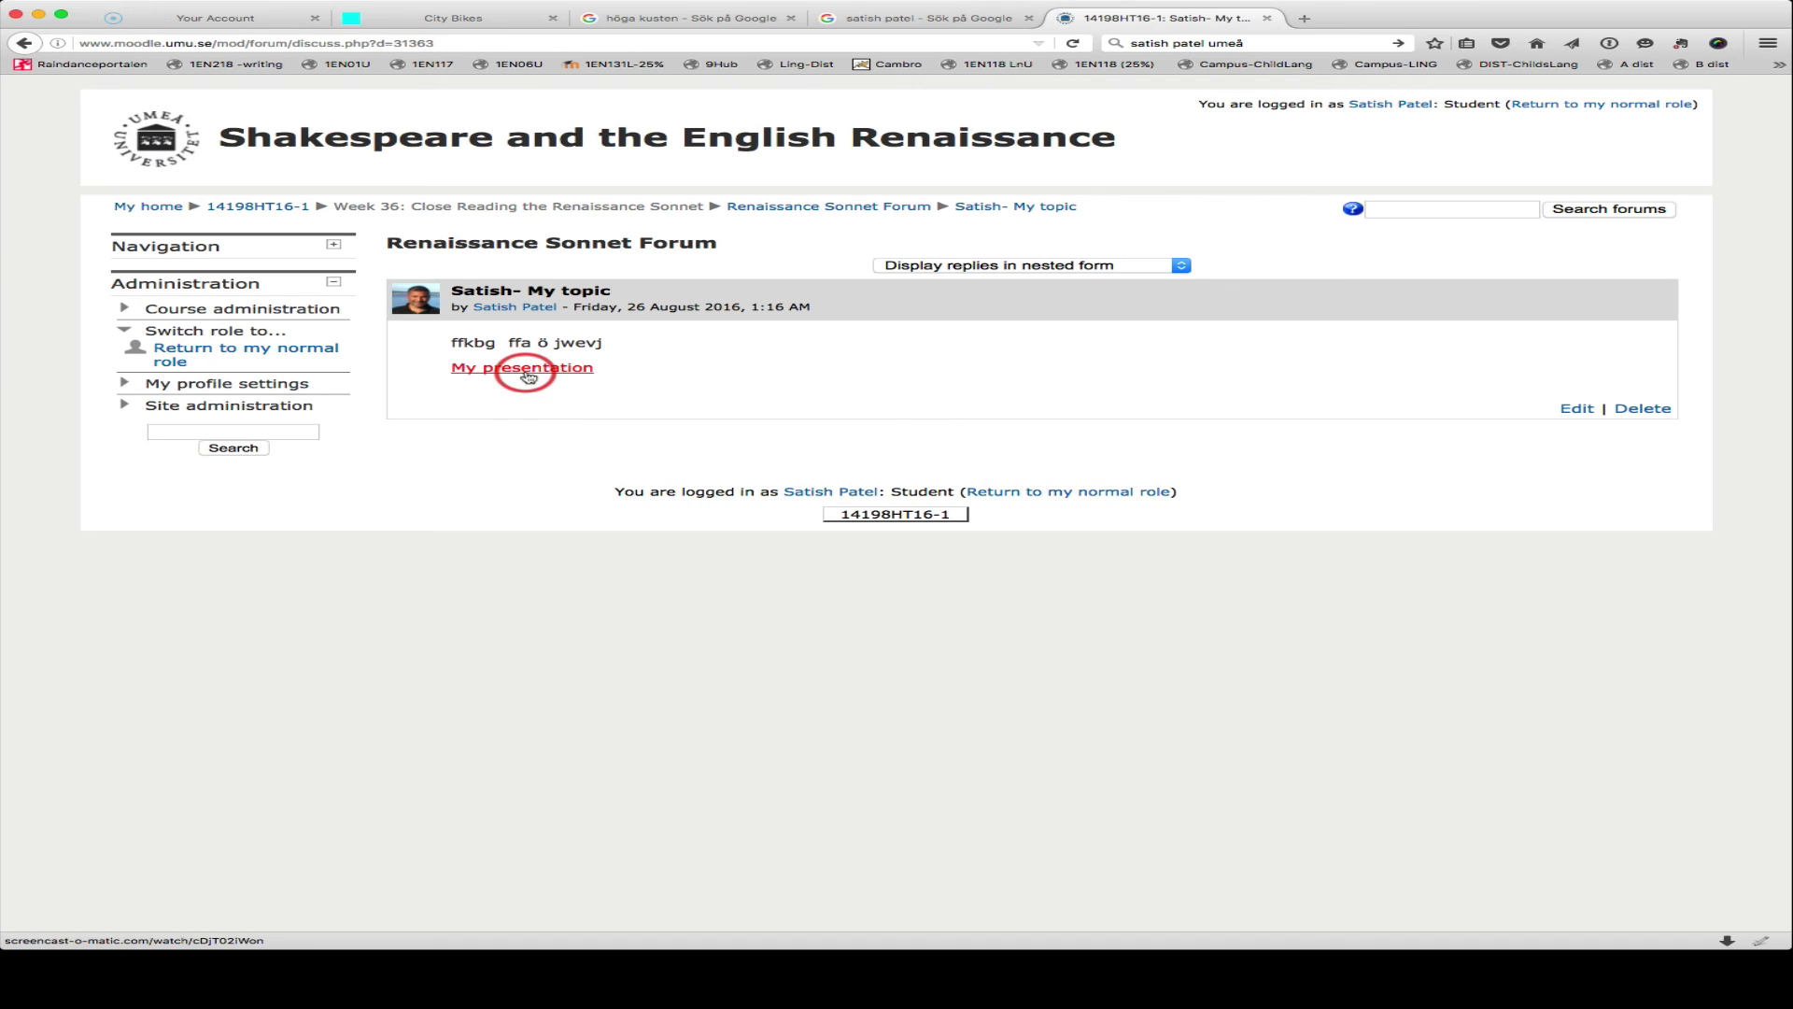
Step: Follow the 'My presentation' link to the 00:38 intro video's watch page
click(527, 375)
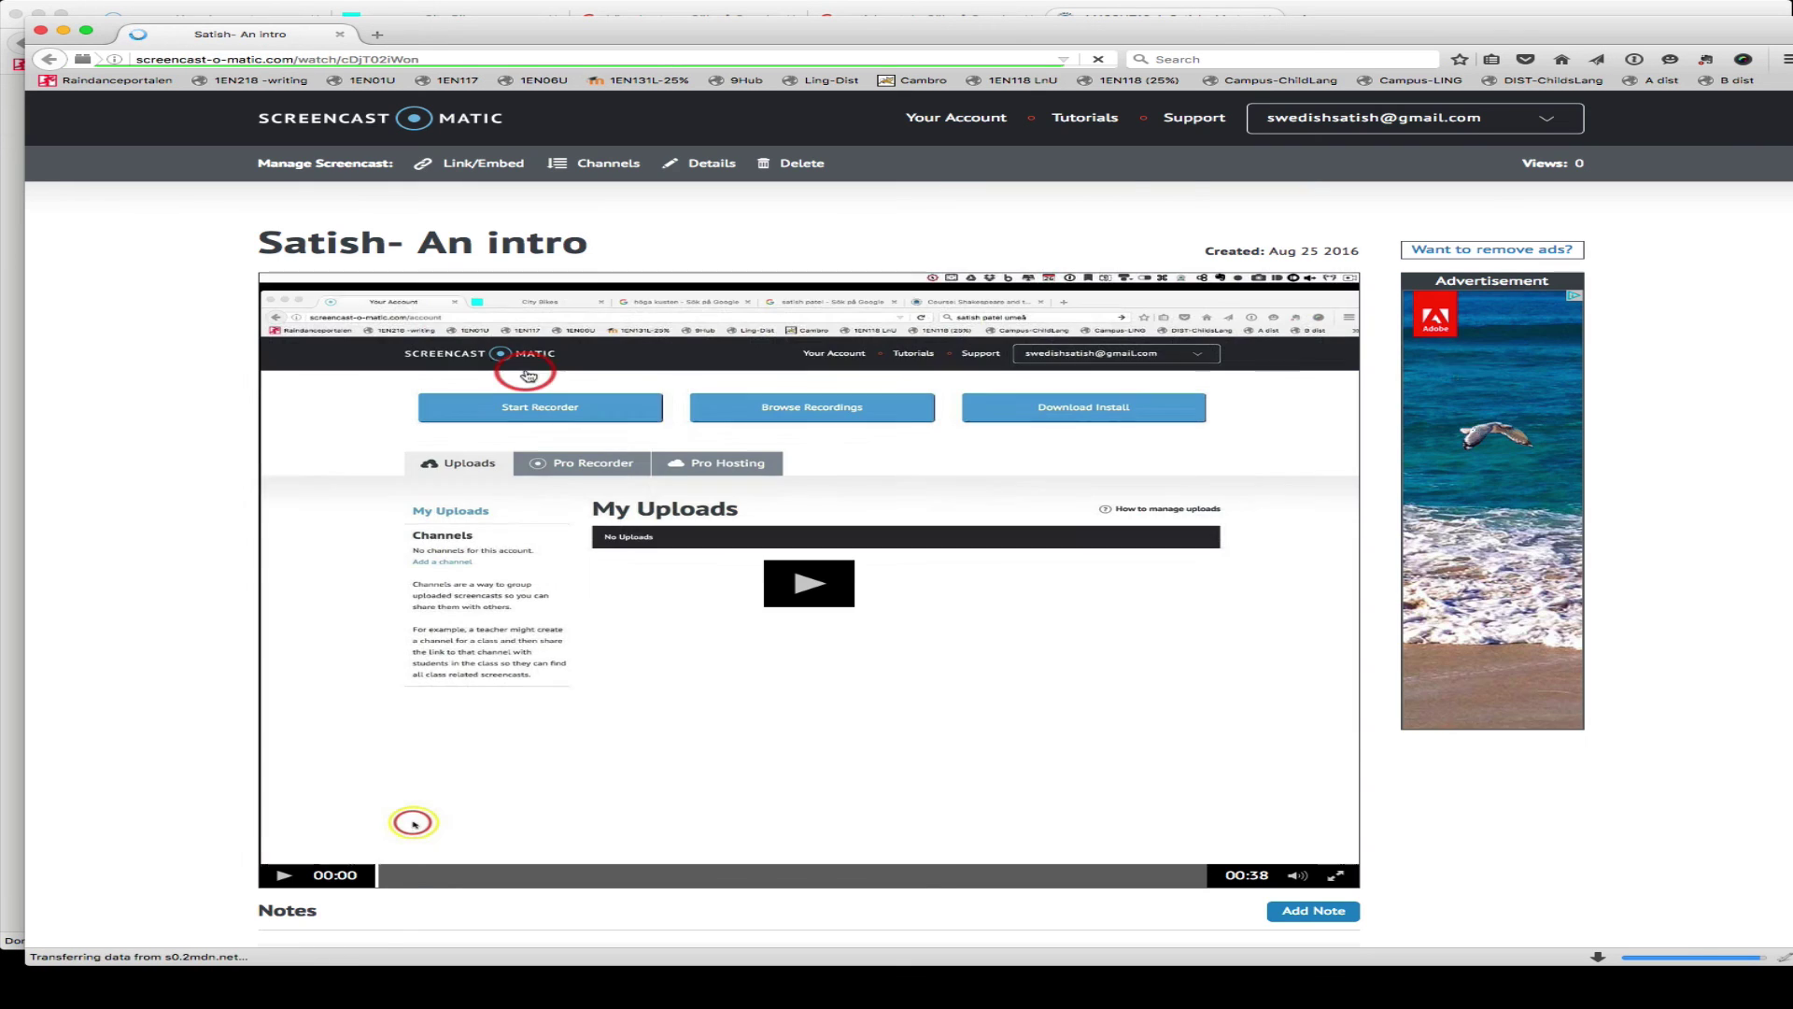